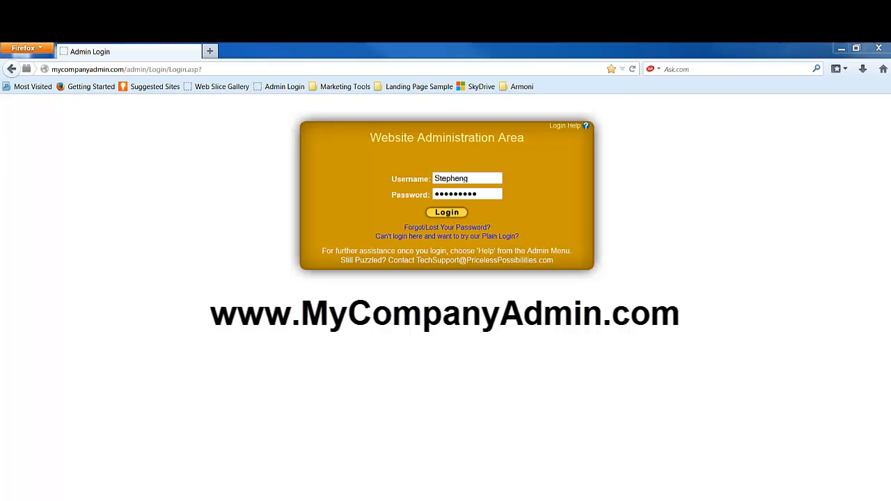
Step: Log in to the admin and read through the Very Important Updates notice, returning to its top
click(447, 213)
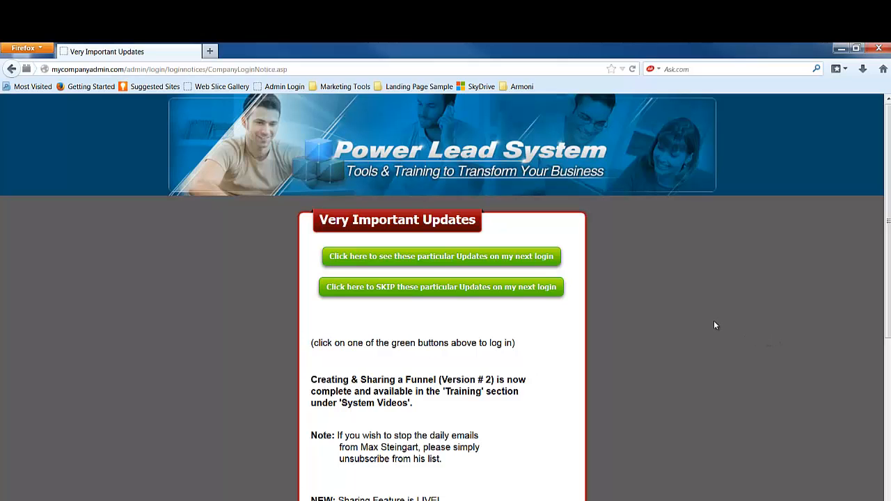
scroll(714, 325, down, 3)
scroll(711, 322, down, 1)
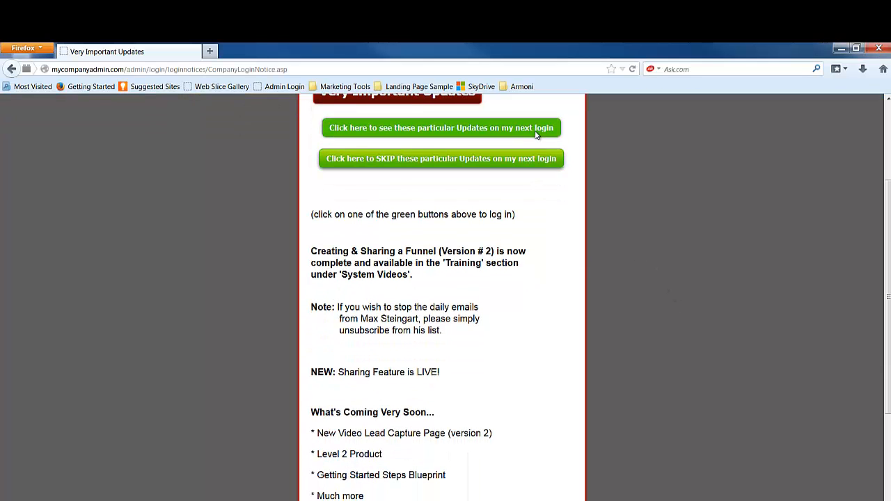
scroll(567, 273, down, 4)
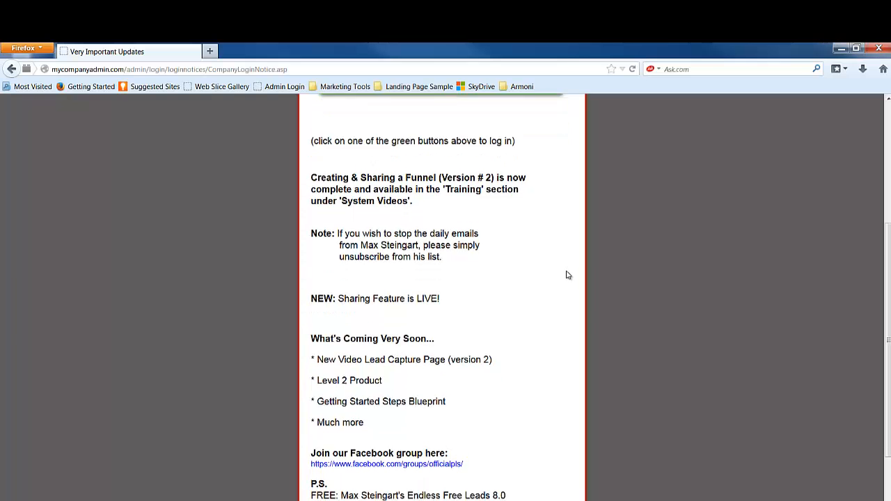
scroll(560, 292, down, 1)
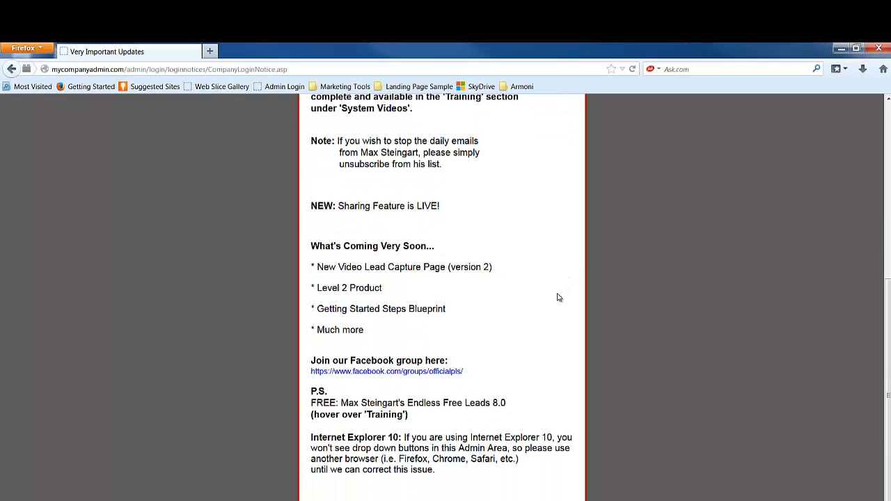
scroll(558, 297, up, 7)
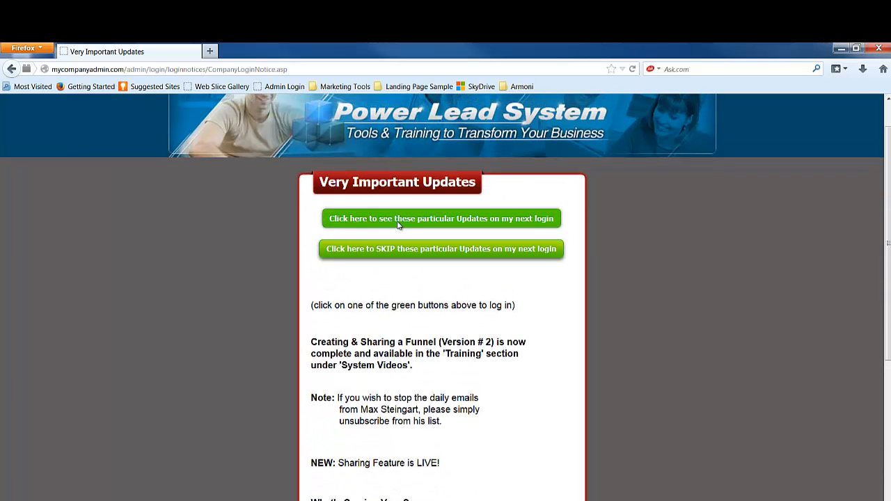
Step: Continue past the updates notice, view Step 2 Your Own Domain, and return to the Quick Start Guide
click(434, 223)
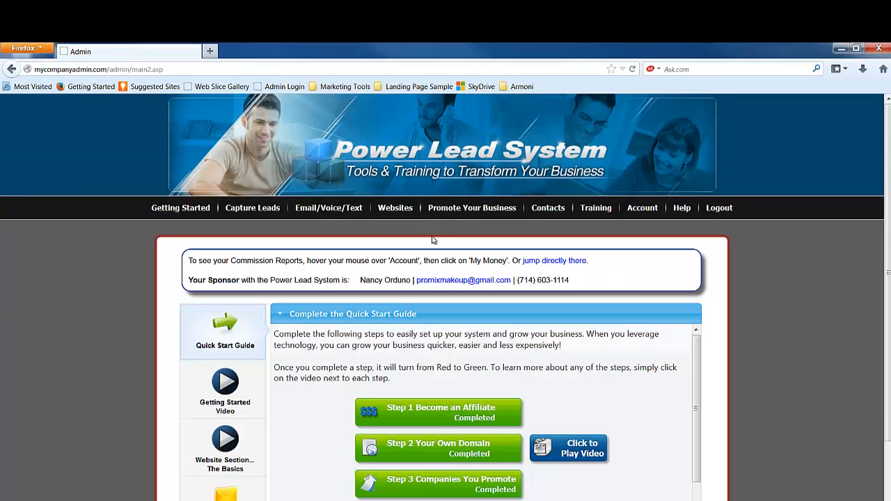
scroll(433, 249, down, 2)
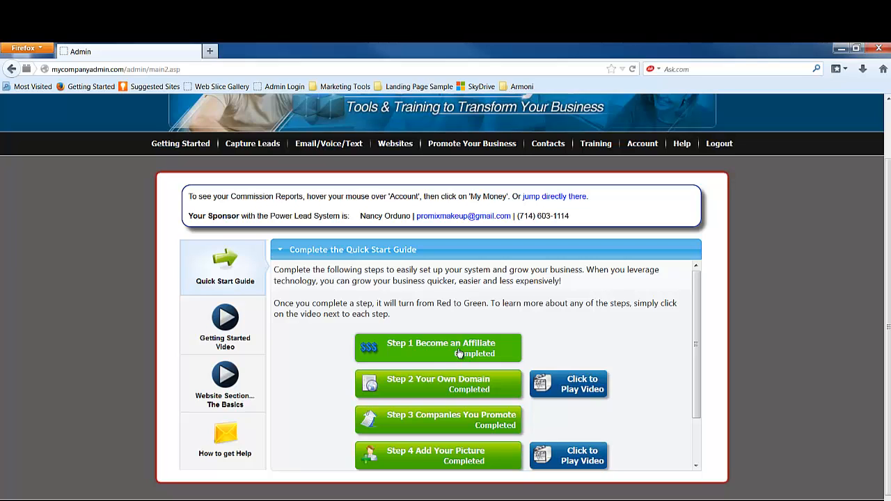
click(423, 387)
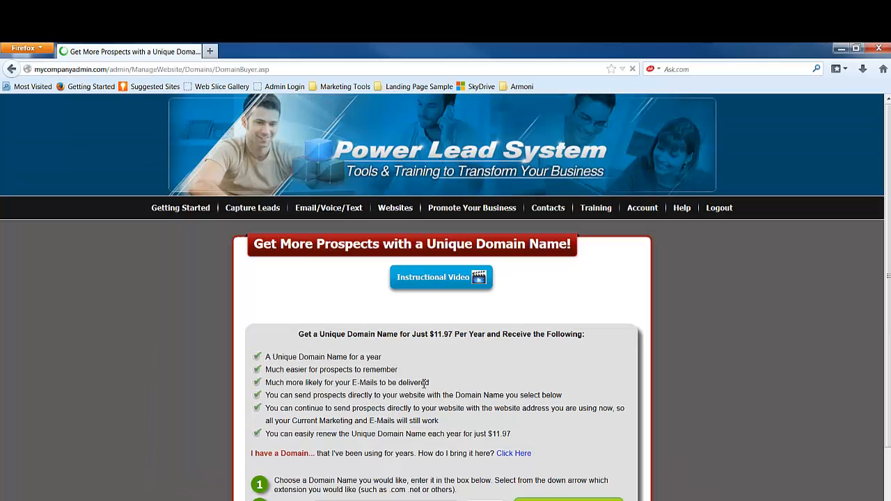
scroll(541, 370, down, 1)
scroll(538, 370, down, 1)
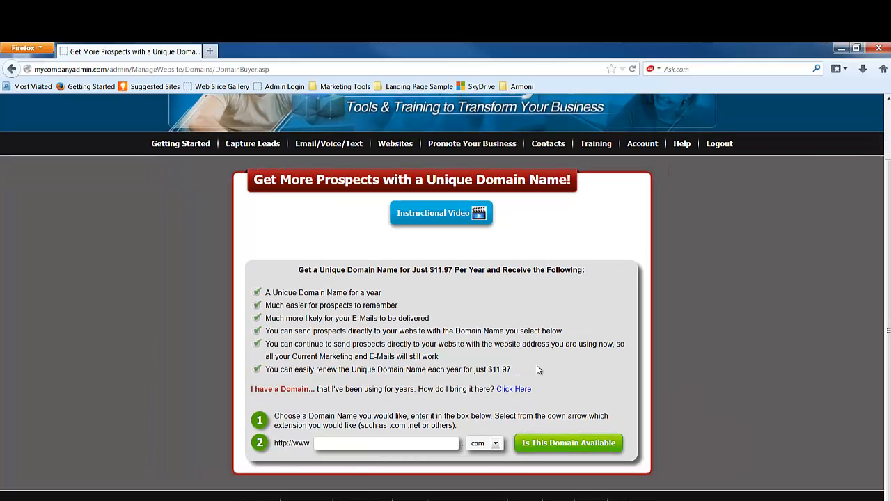
click(13, 69)
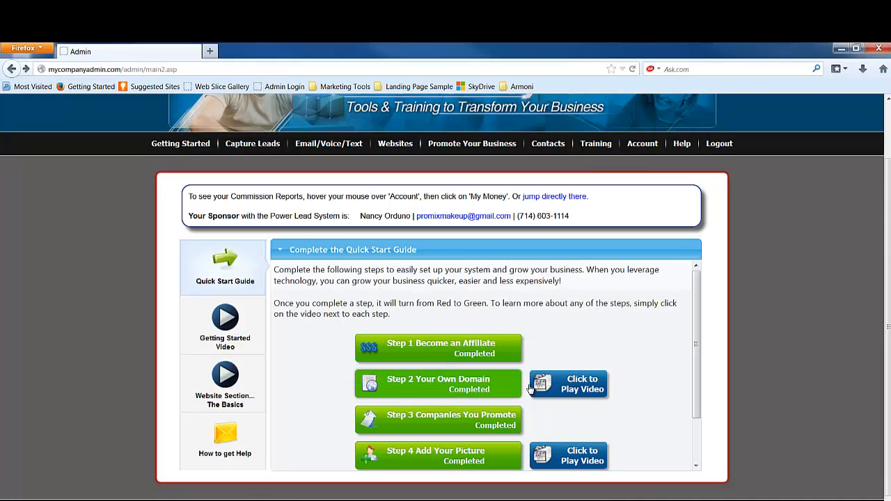
click(583, 388)
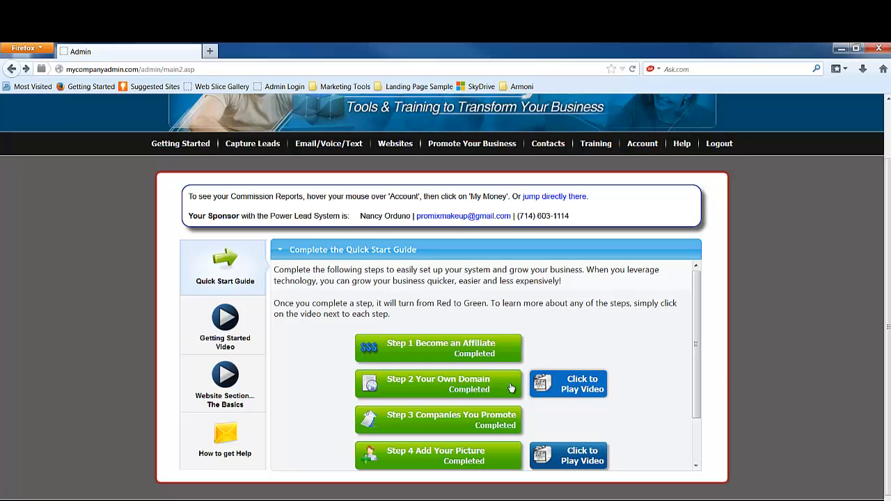
Step: Open Step 2 Your Own Domain and review the domain search box, keeping the com extension
click(454, 390)
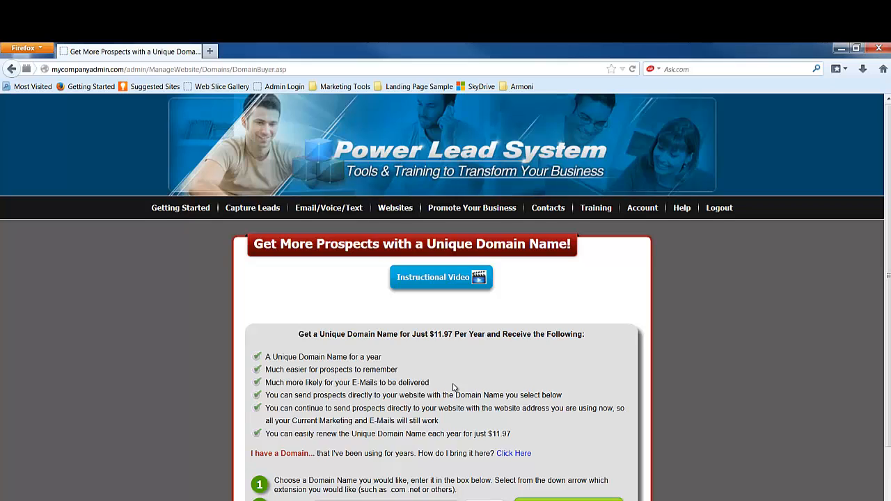
scroll(454, 388, down, 2)
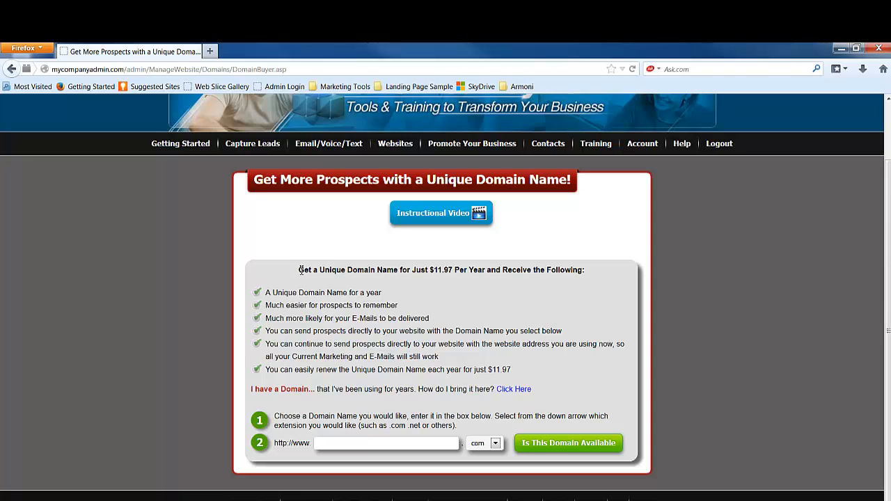
drag(301, 270, 589, 274)
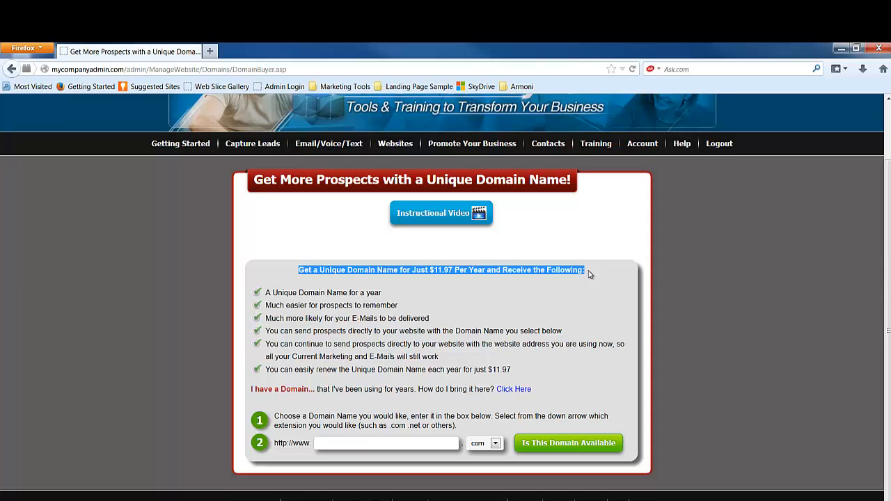
click(477, 293)
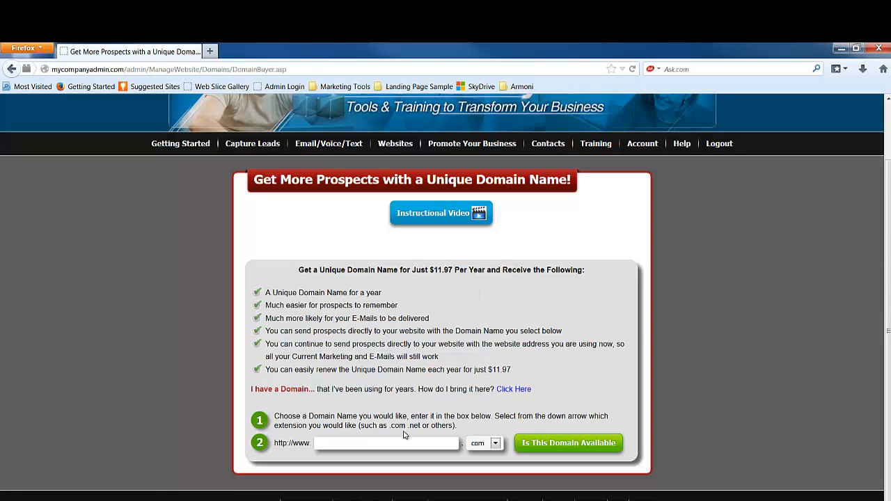
click(345, 446)
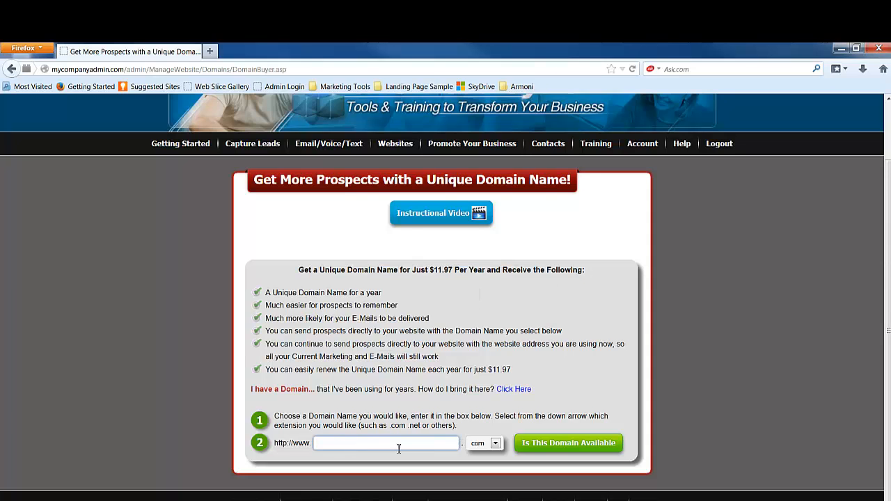
click(495, 447)
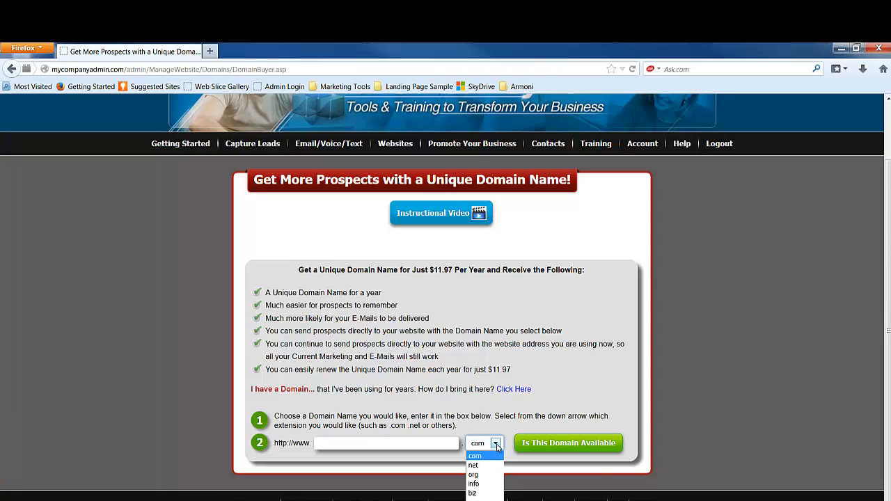
click(496, 447)
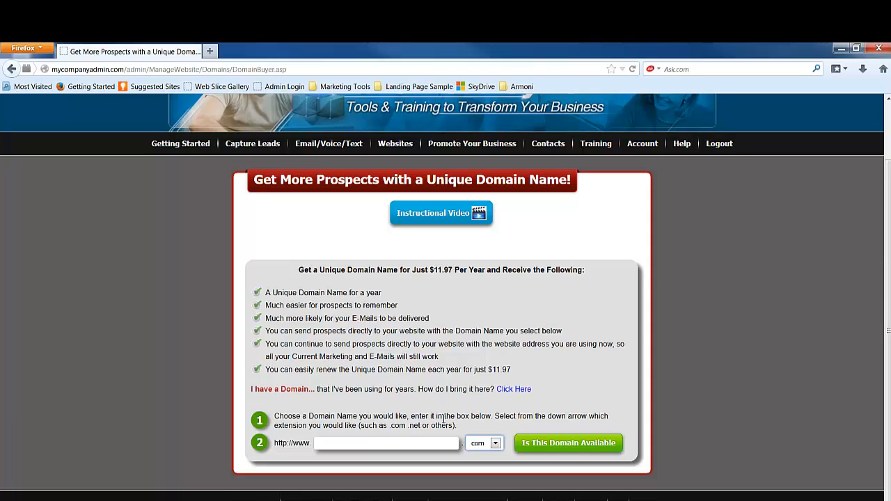
click(431, 442)
Step: Open the existing-domain Transfer page and review Step 1's name servers ns.mlmsupport4u.com and ns2.mlmsupport4u.com
click(514, 391)
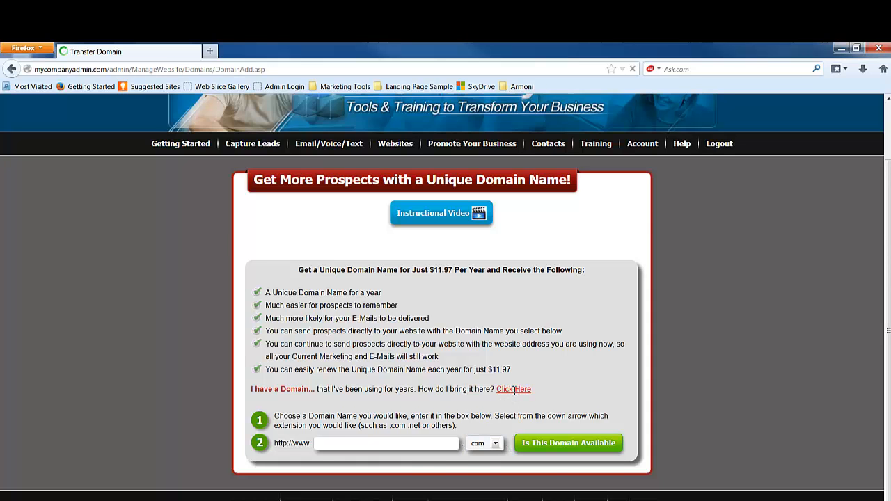
scroll(481, 355, down, 2)
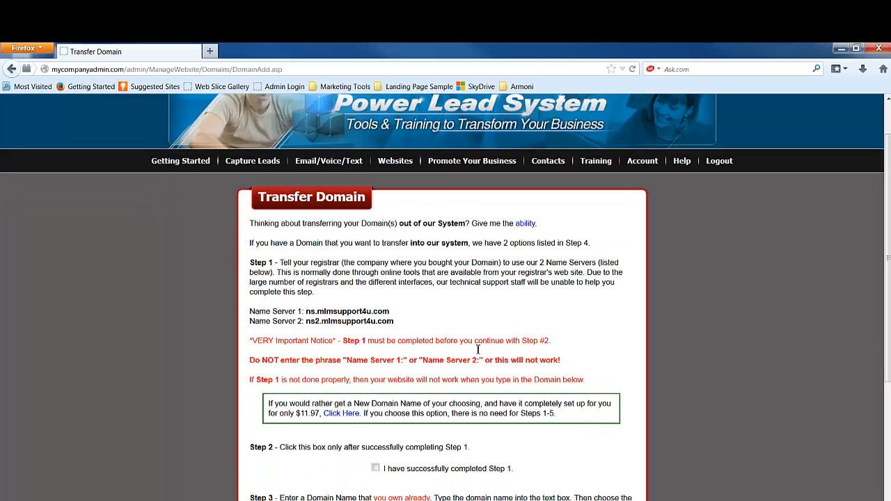
scroll(558, 371, down, 1)
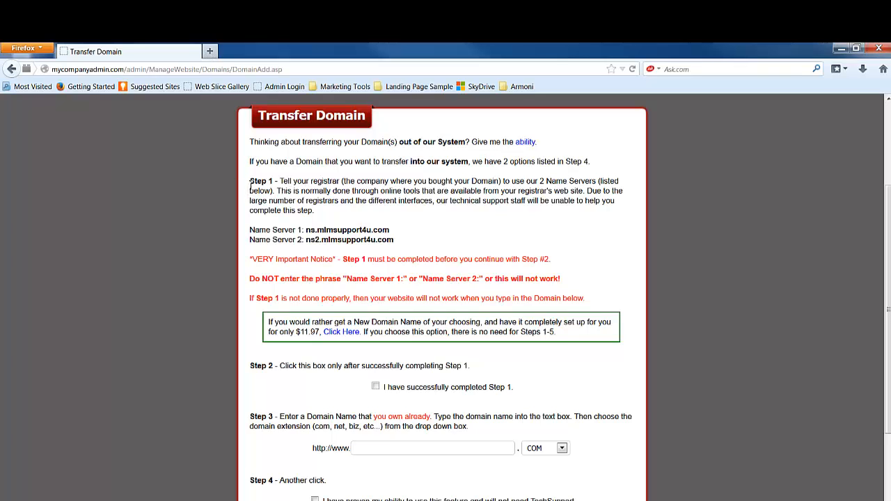
drag(251, 180, 318, 213)
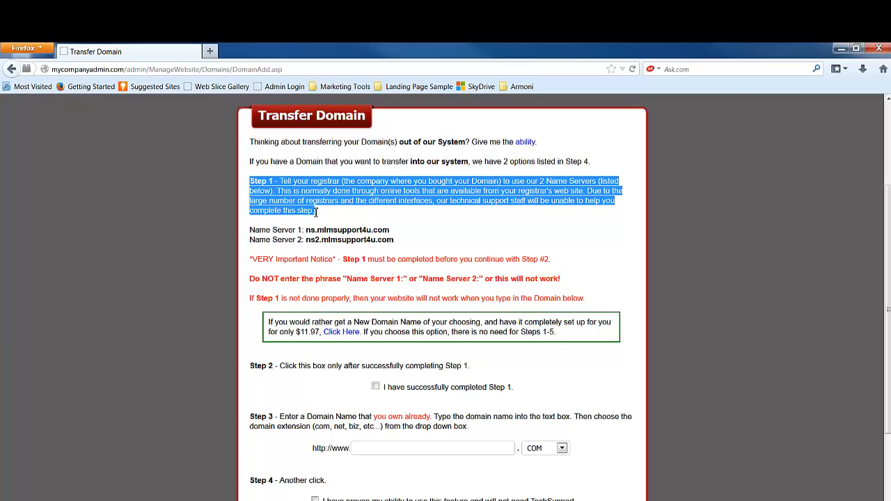
click(189, 249)
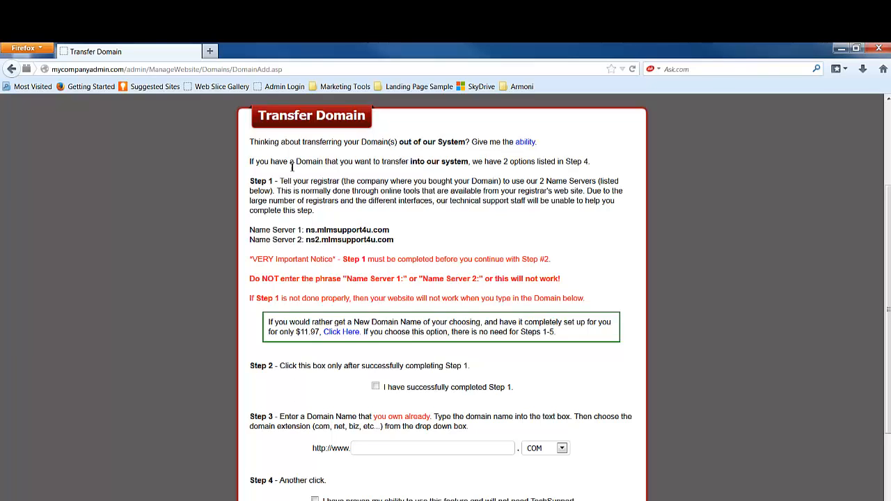
drag(251, 142, 345, 214)
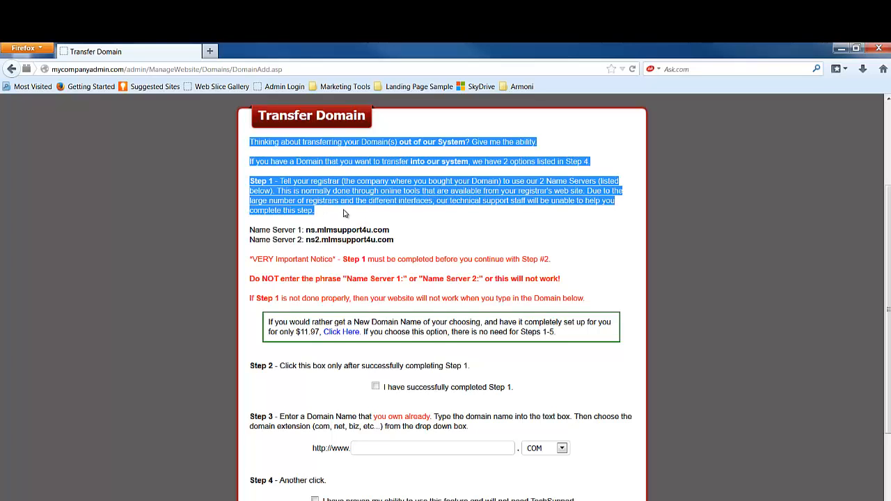
click(344, 214)
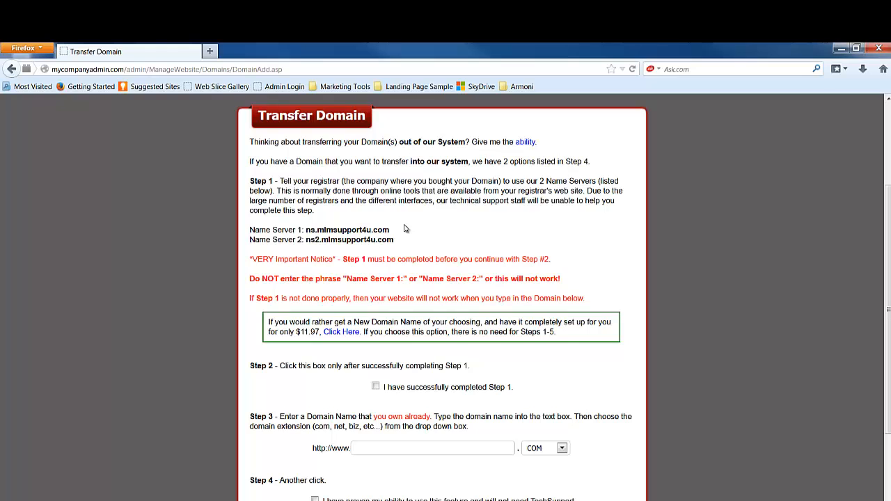
Step: Load godaddy.com in a new browser tab
click(210, 51)
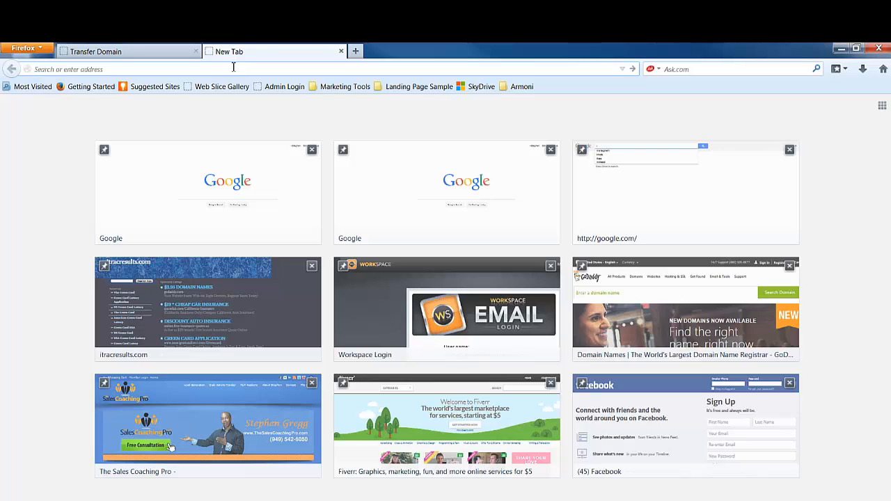
text(www.godaddy.com/)
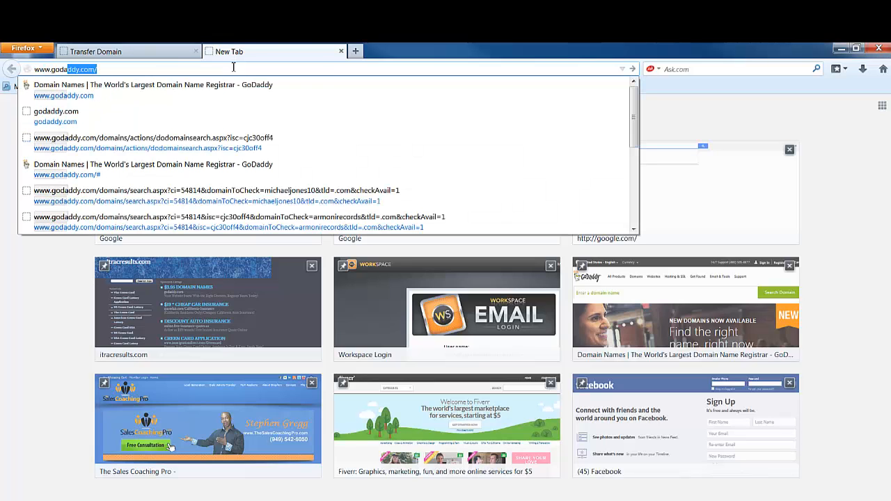
key(Return)
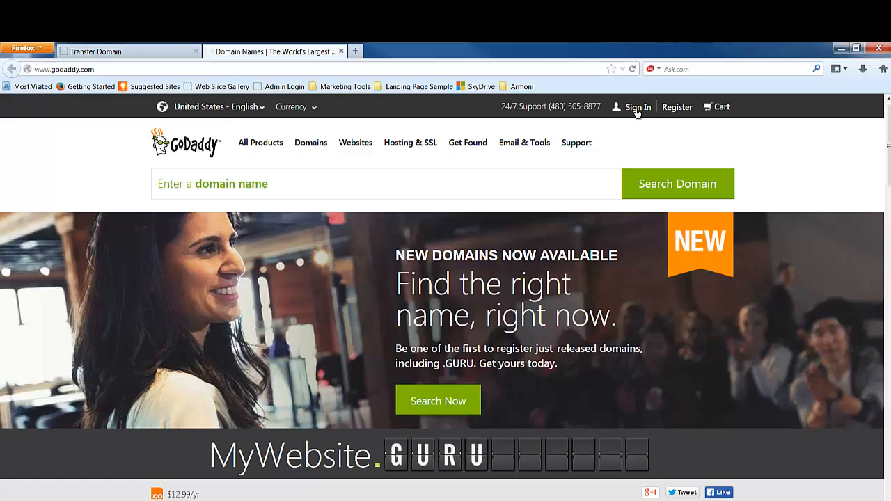
Step: Sign in to GoDaddy with the customer number and account password
click(637, 110)
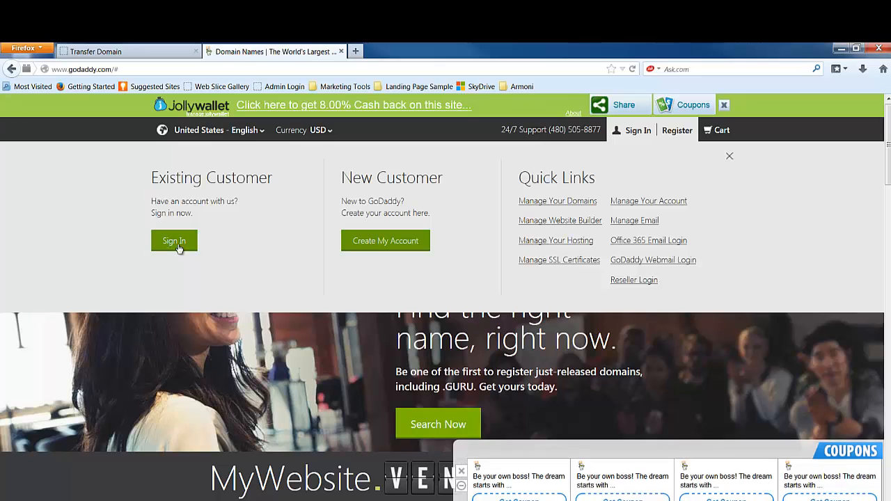
click(174, 244)
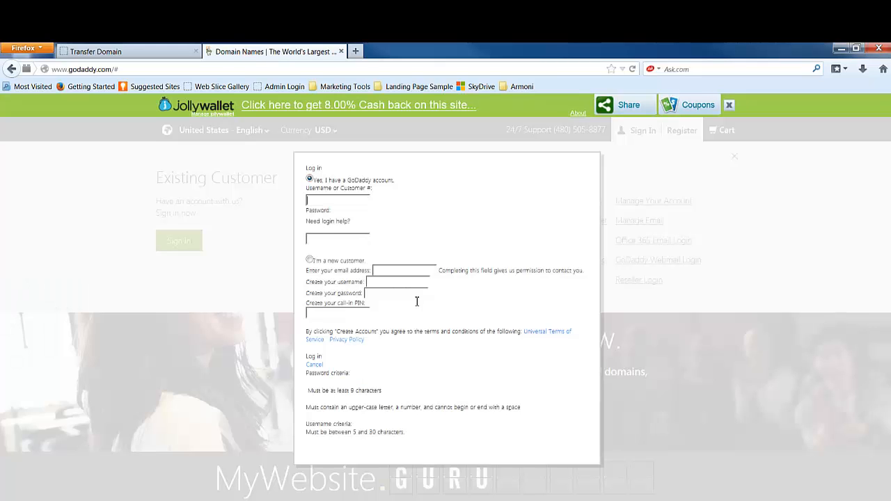
click(434, 257)
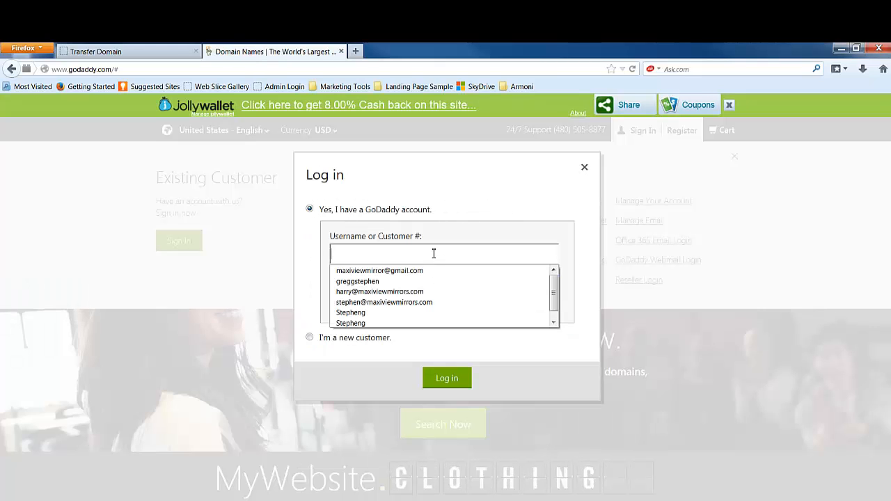
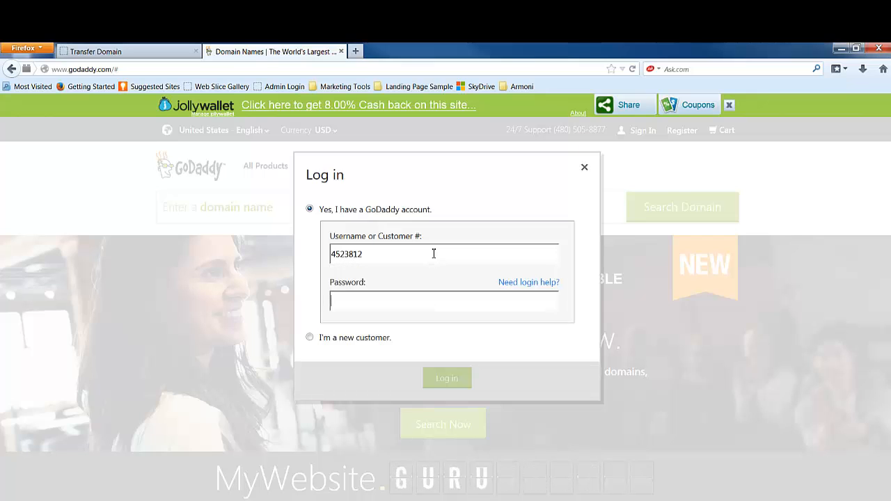
text(•••••••••)
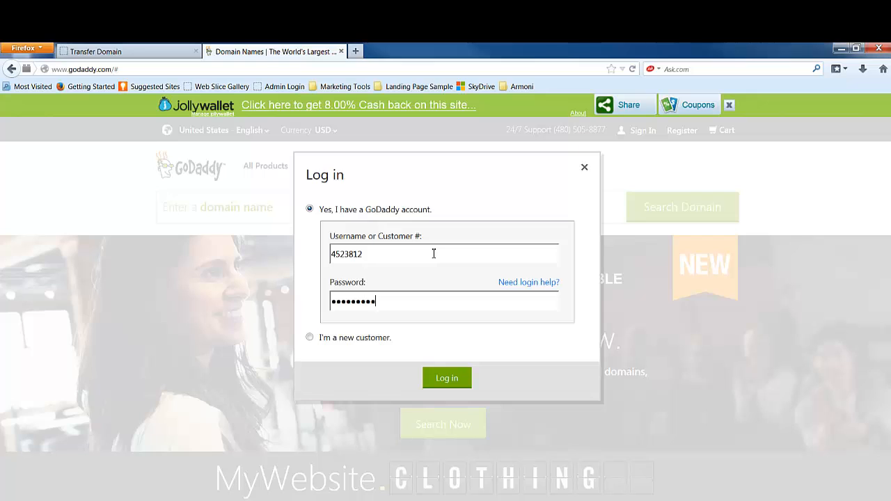
text(•)
key(Return)
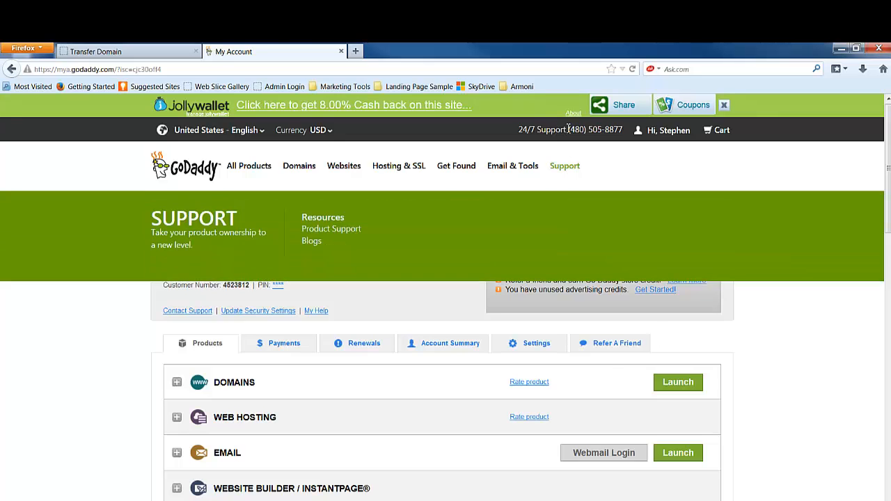
Step: Launch the Domains manager from My Account and scroll through the 28-domain list
drag(570, 129, 629, 137)
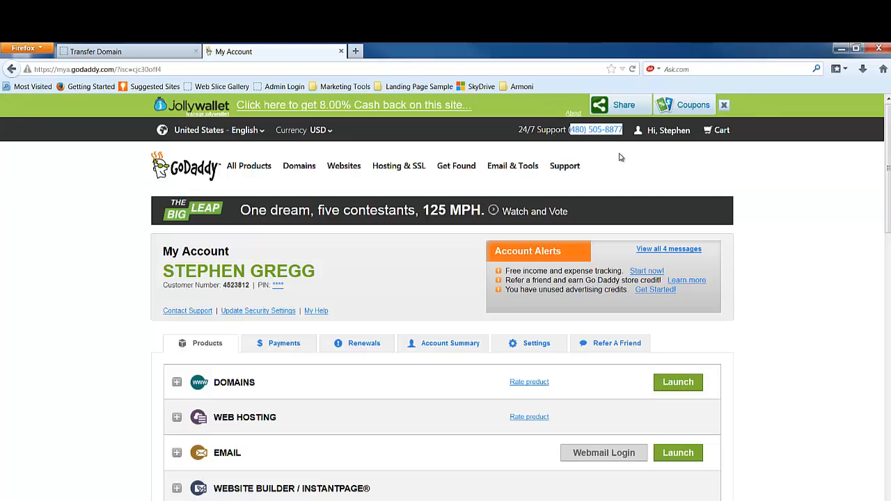
click(620, 159)
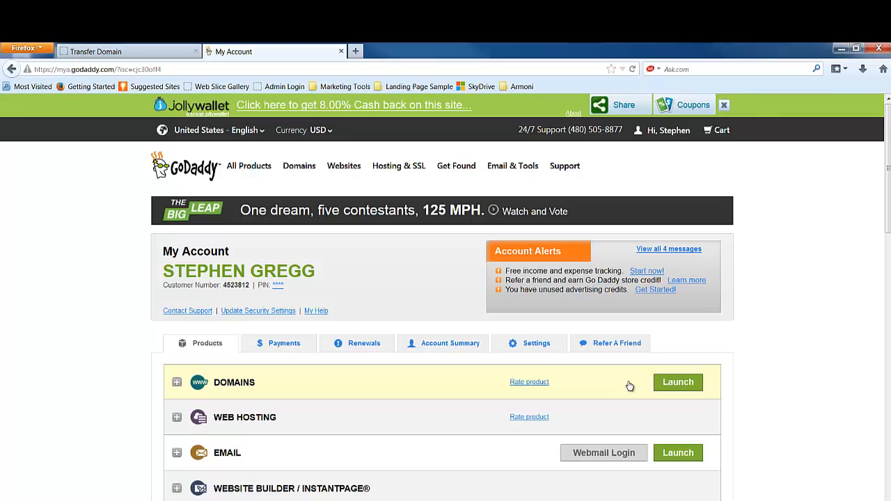
click(679, 387)
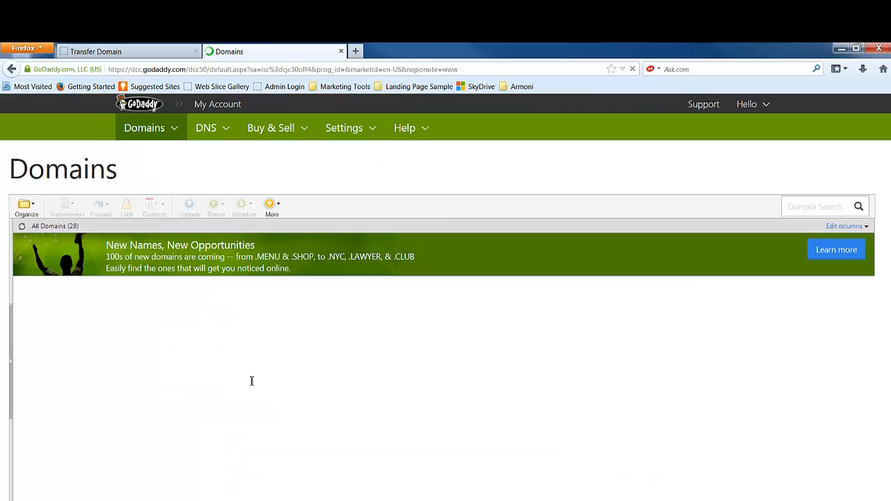
scroll(148, 270, down, 5)
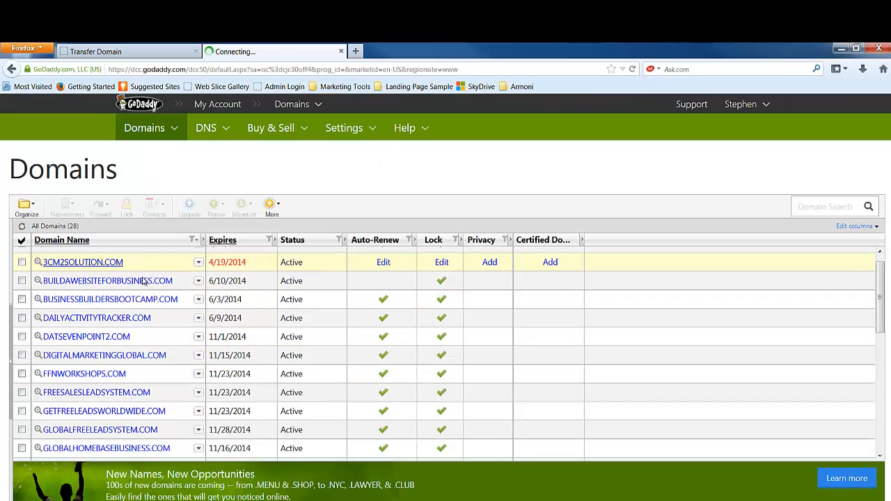
scroll(143, 303, down, 10)
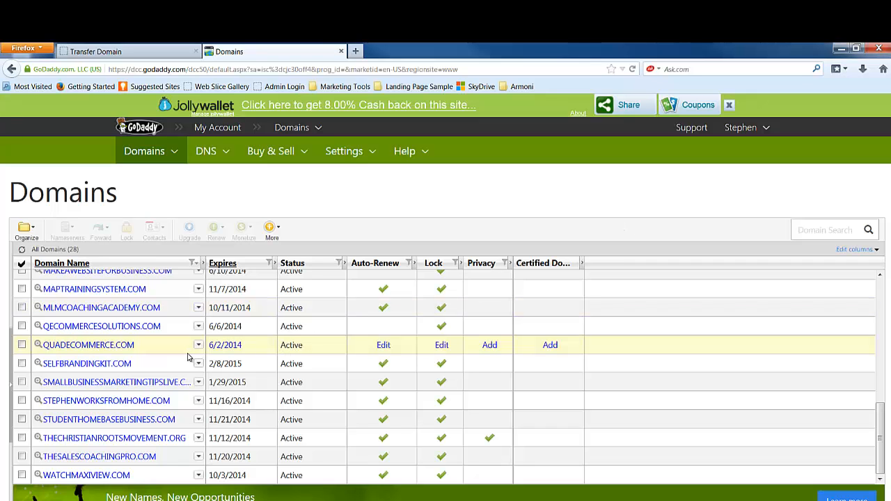
scroll(188, 358, up, 1)
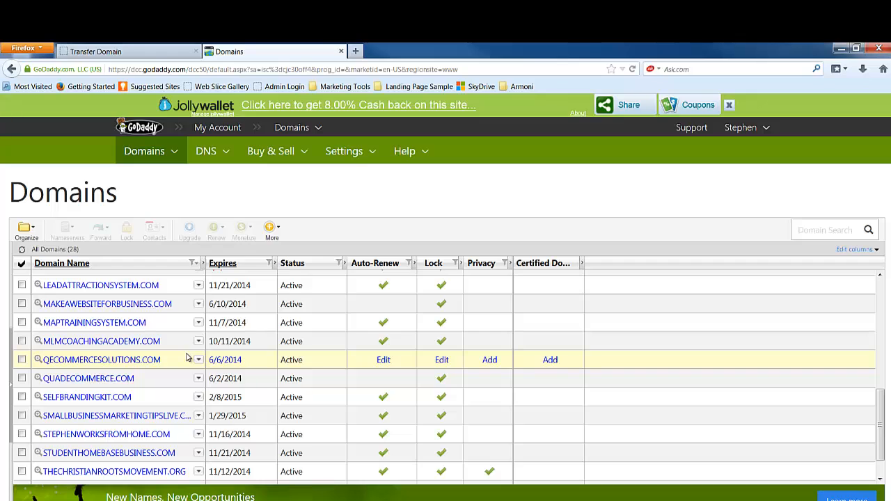
click(198, 397)
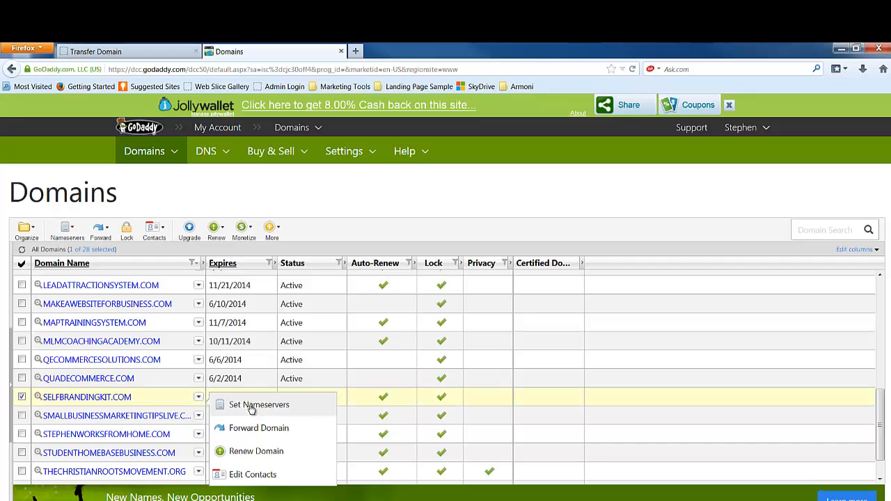
click(222, 406)
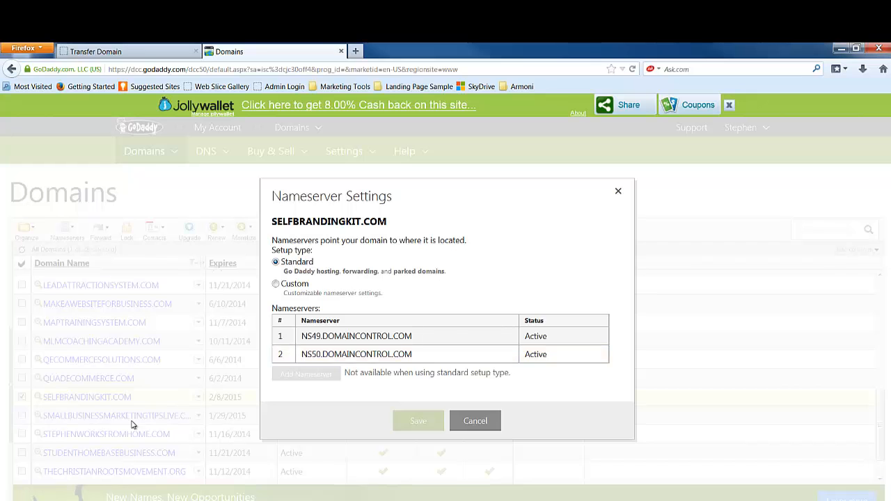
click(496, 421)
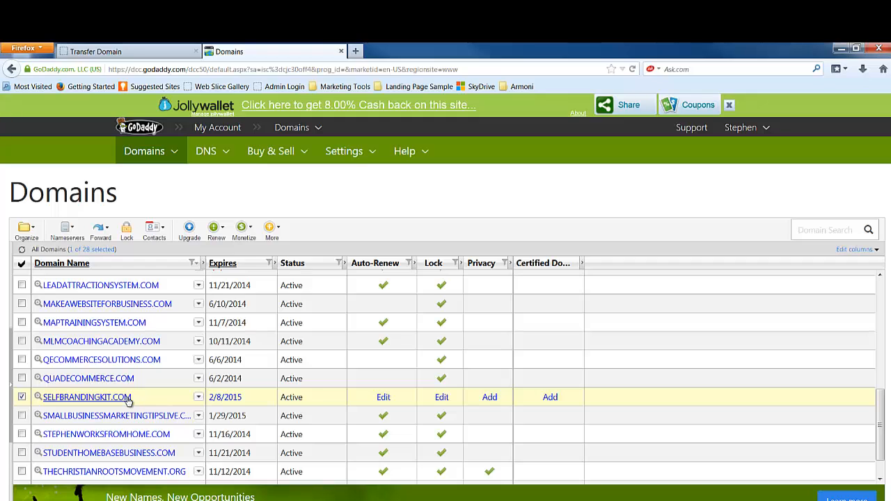
Step: Choose Set Nameservers for SELFBRANDINGKIT.COM, select Custom, and open the Add Nameserver form
click(199, 399)
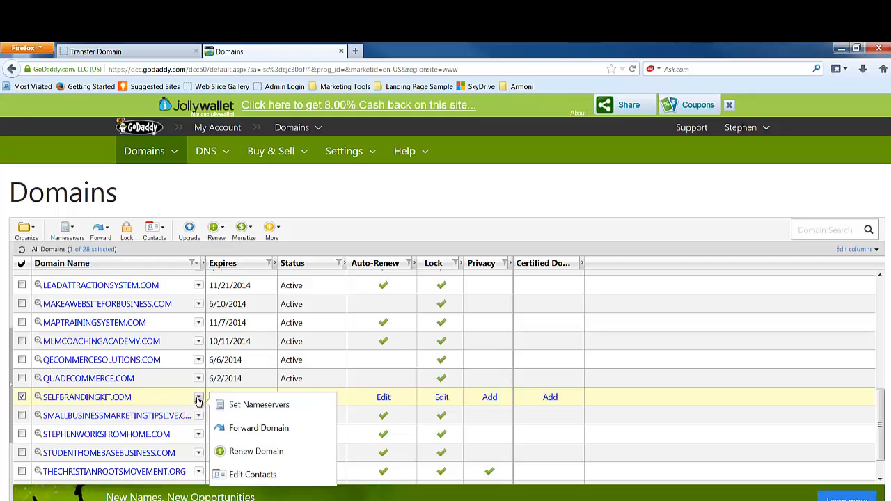
click(248, 407)
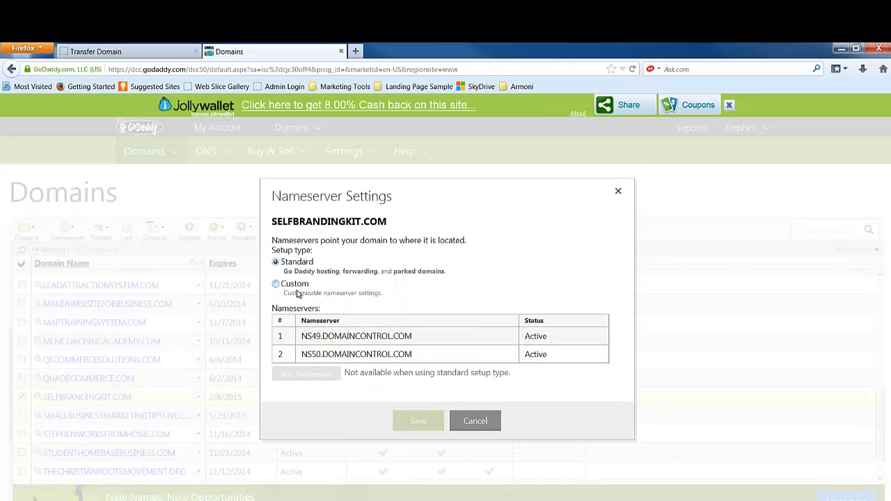
drag(309, 287, 280, 289)
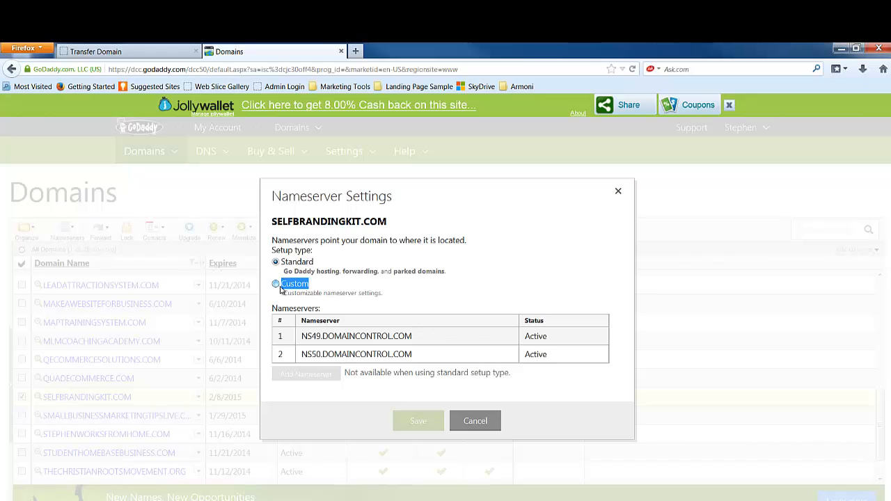
click(278, 287)
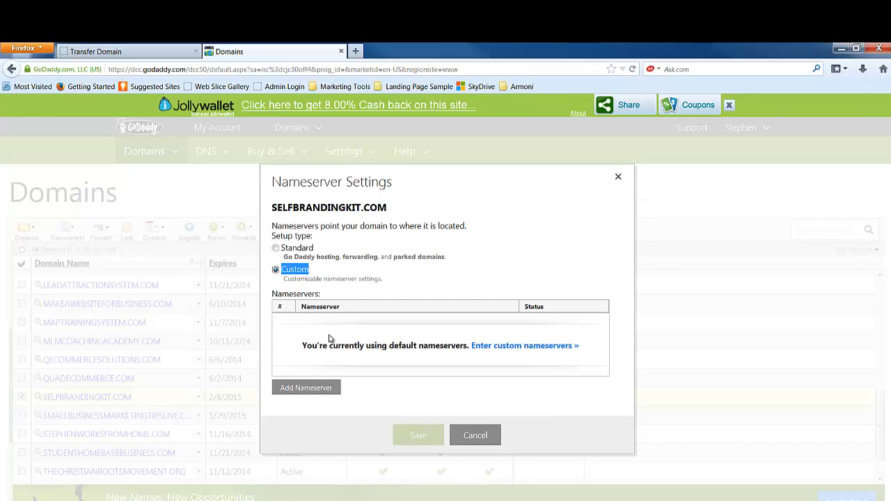
click(502, 351)
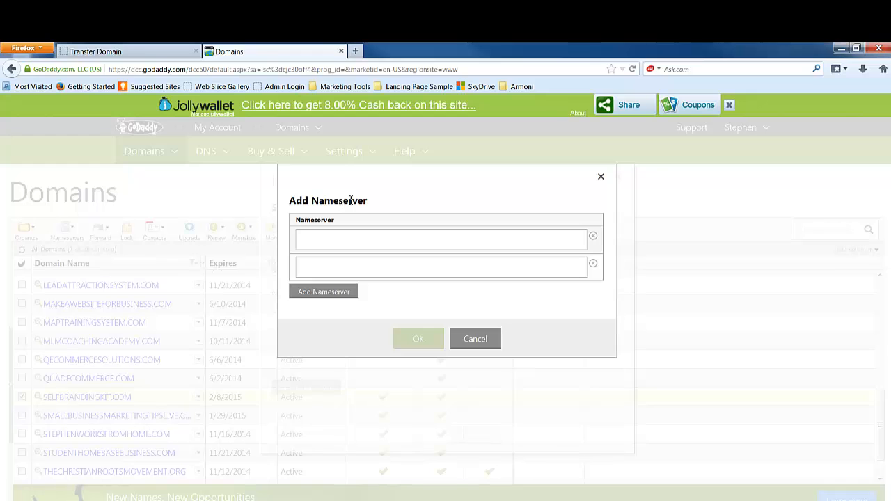
Step: Copy ns.mlmsupport4u.com from the Transfer Domain page into the first nameserver field
click(137, 54)
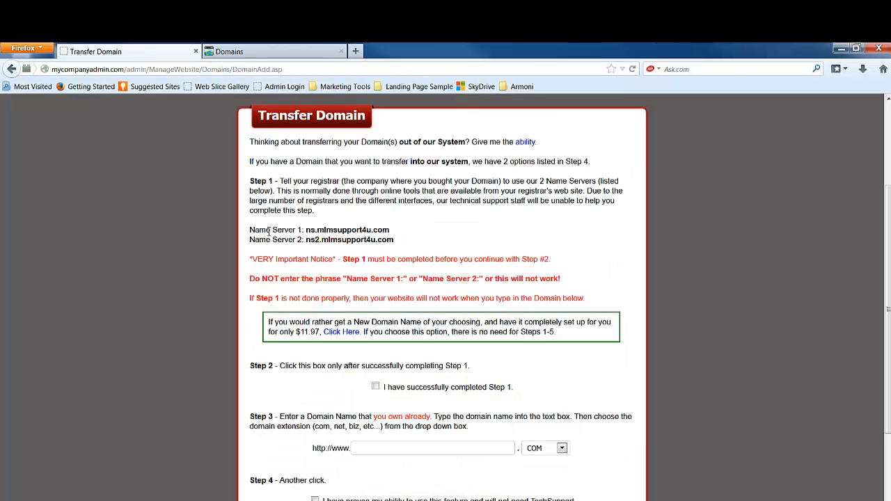
drag(272, 231, 305, 241)
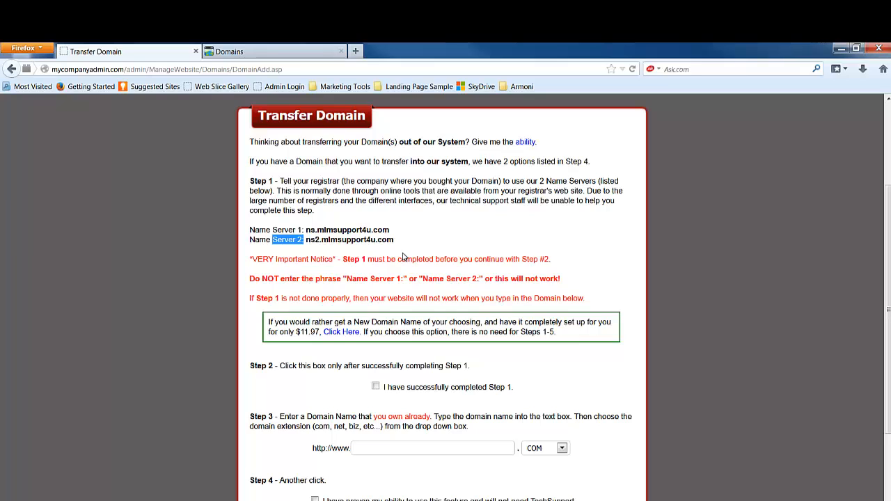
drag(398, 233, 308, 231)
right_click(307, 231)
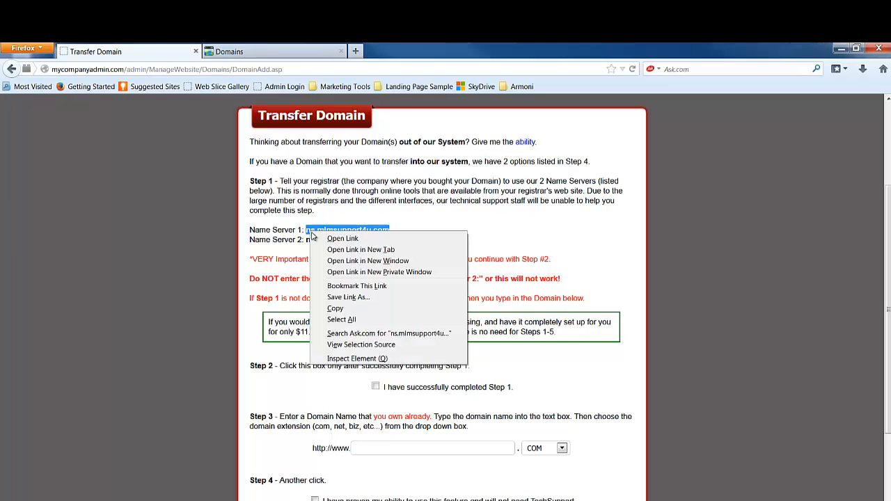
click(346, 312)
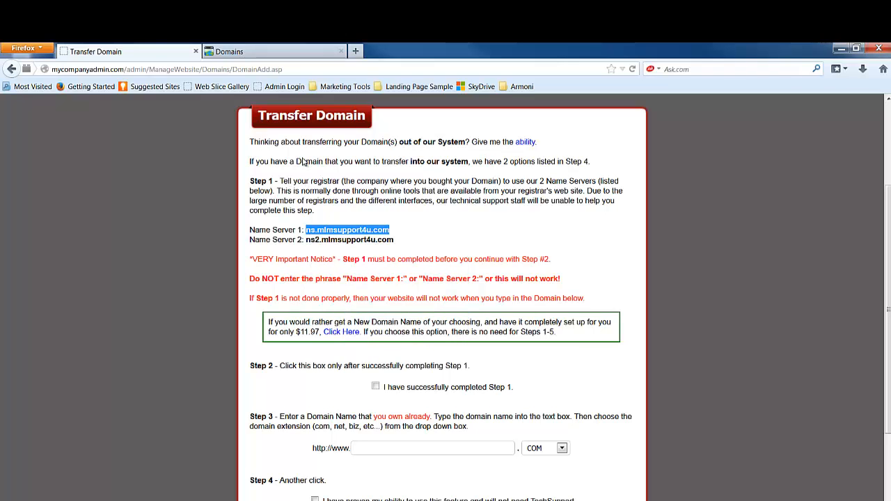
click(279, 56)
click(327, 238)
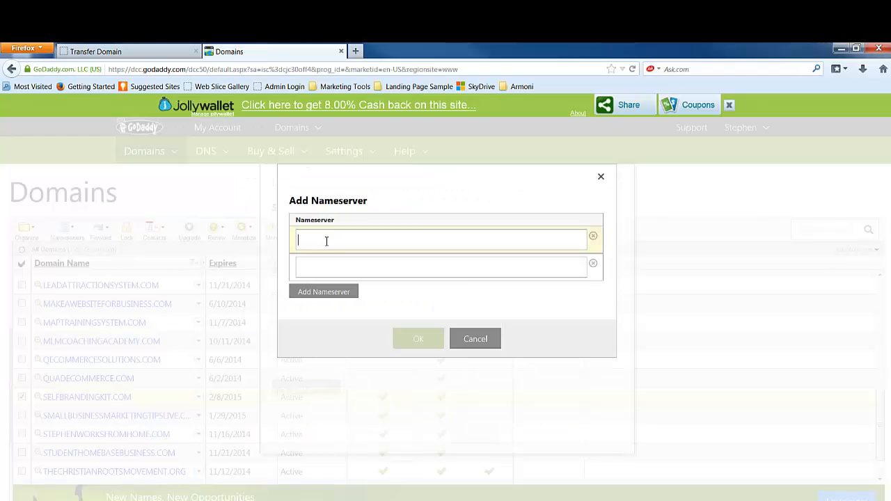
right_click(326, 241)
click(350, 287)
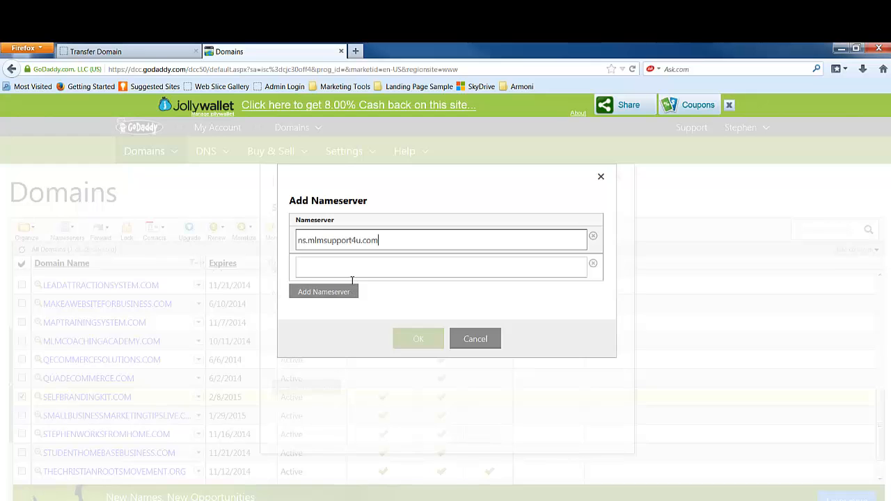
Step: Copy ns2.mlmsupport4u.com into the second nameserver field and confirm the list with OK
click(152, 52)
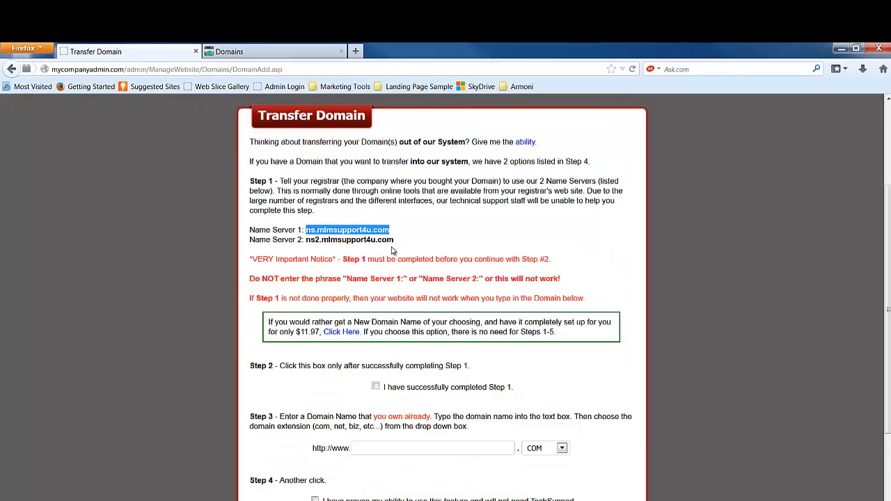
drag(394, 240, 309, 242)
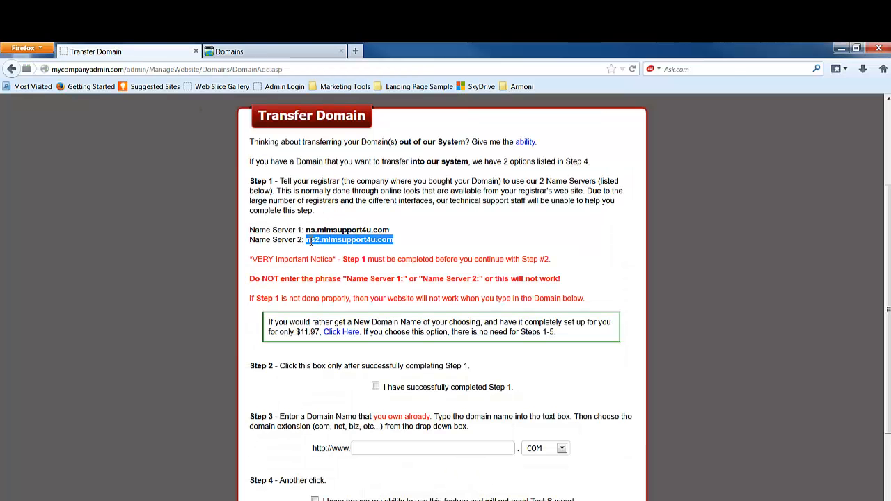
right_click(313, 241)
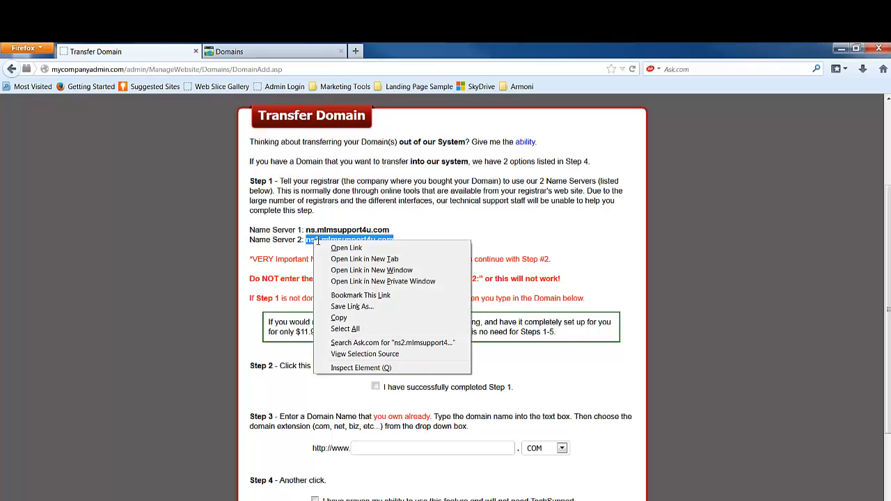
click(348, 317)
click(261, 53)
click(333, 265)
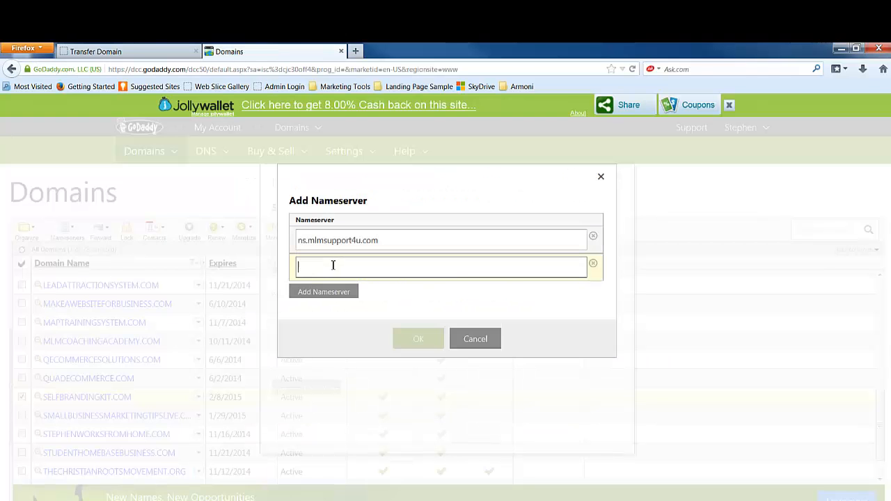
right_click(333, 266)
click(351, 309)
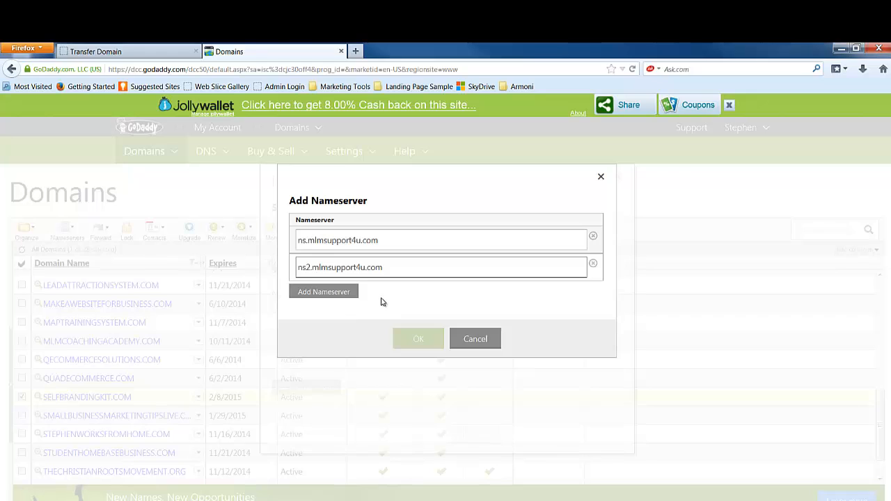
click(325, 293)
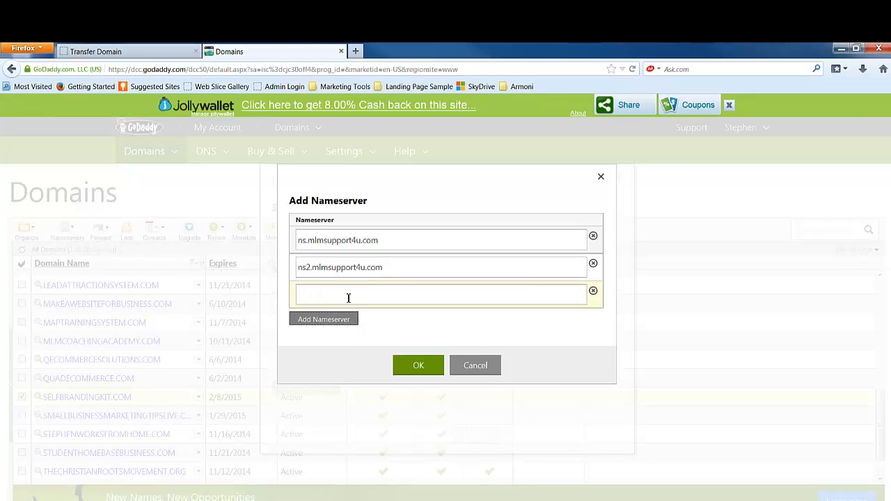
click(420, 367)
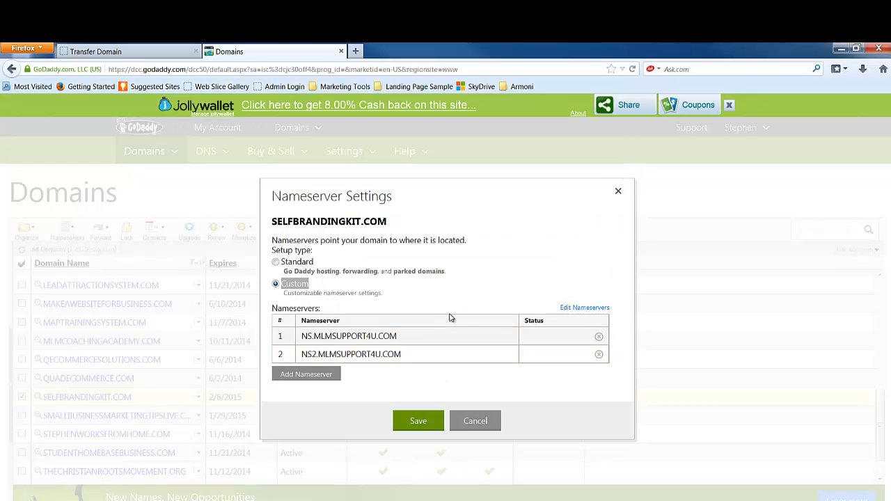
Step: Save the custom nameserver settings and return to the Transfer Domain tab
click(423, 421)
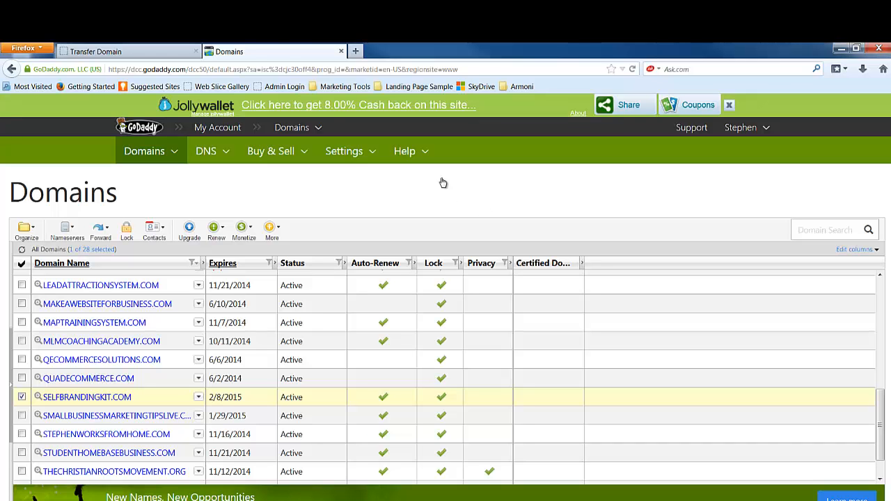
click(171, 51)
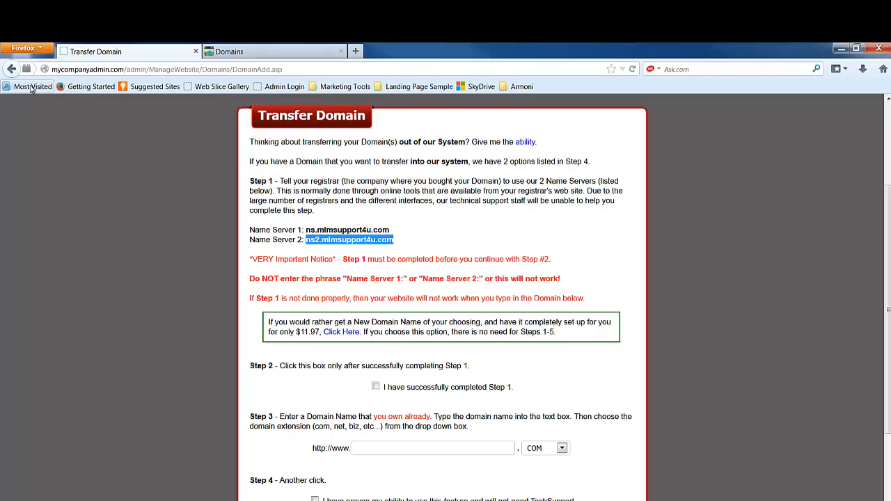
Step: Reopen the Transfer Domain page and scroll down to the Step 2 instructions
click(11, 69)
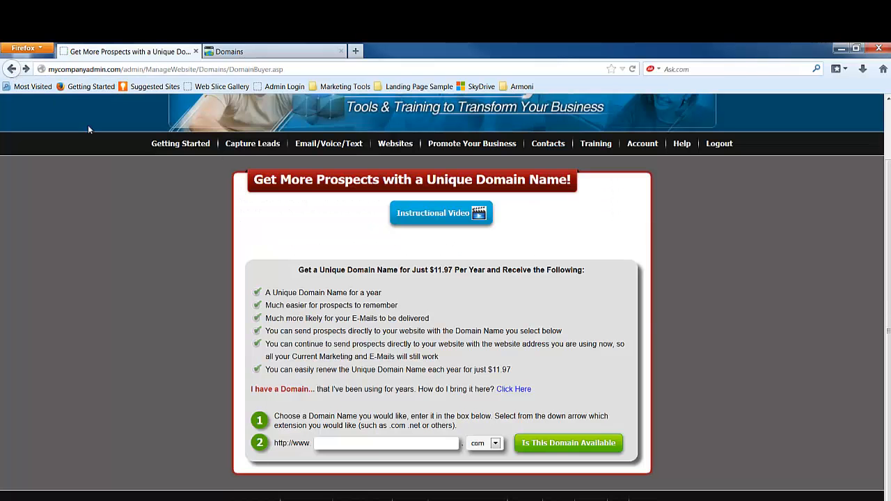
click(512, 395)
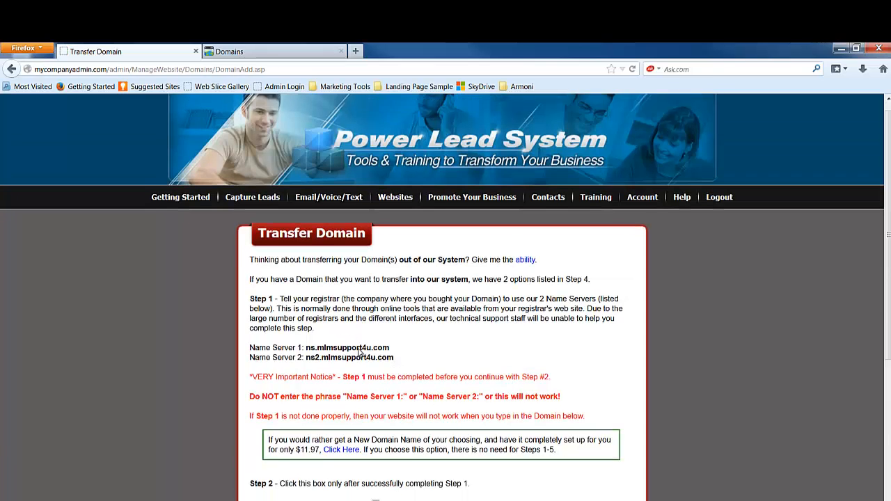
scroll(359, 353, down, 3)
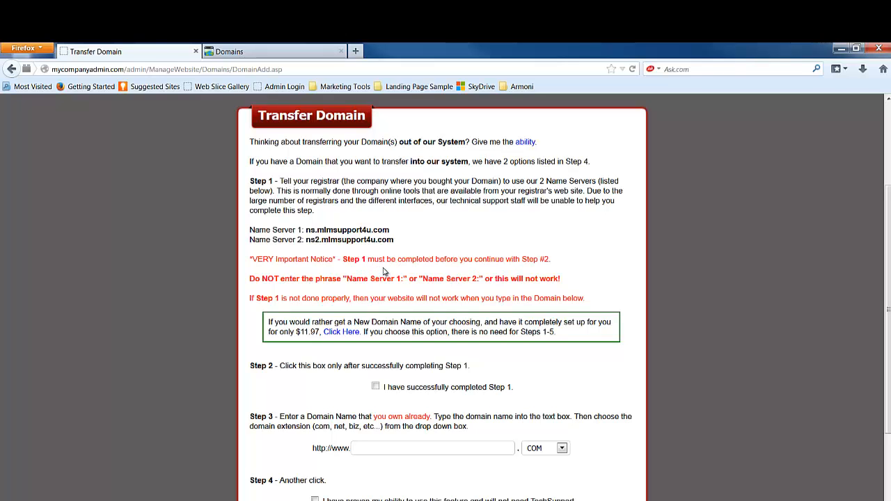
scroll(407, 289, down, 2)
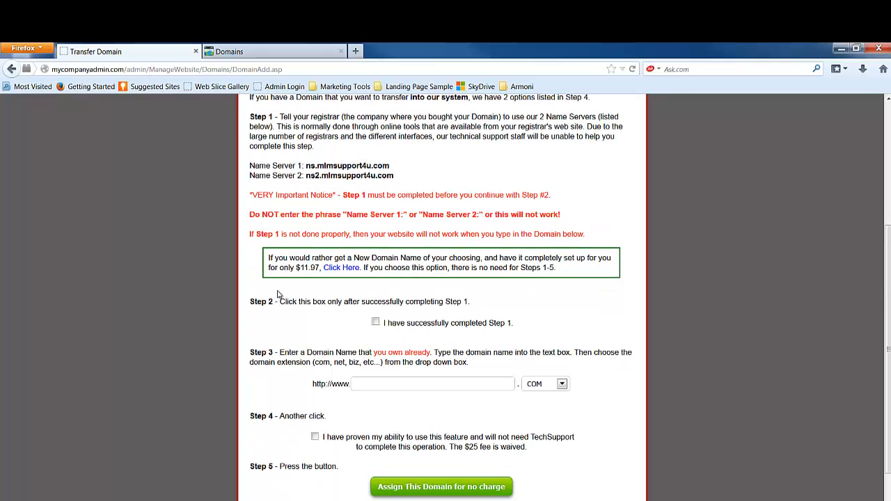
drag(280, 302, 465, 301)
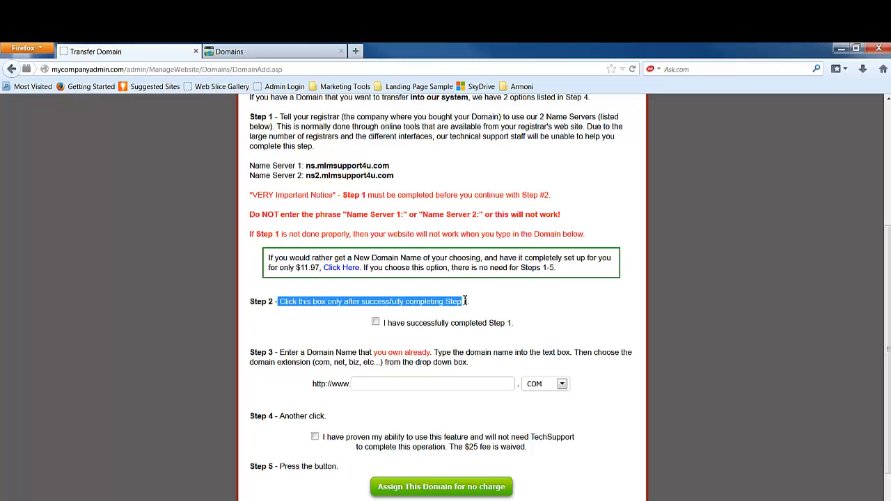
Step: Tick the Step 2 box, enter selfbrandingkit as the domain, tick Step 4, and assign it free
click(375, 322)
click(389, 388)
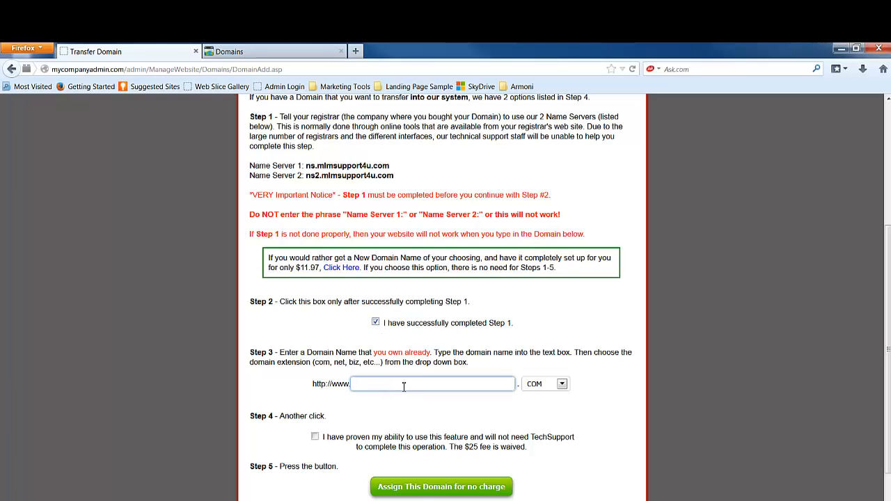
text(selfbrandingkit)
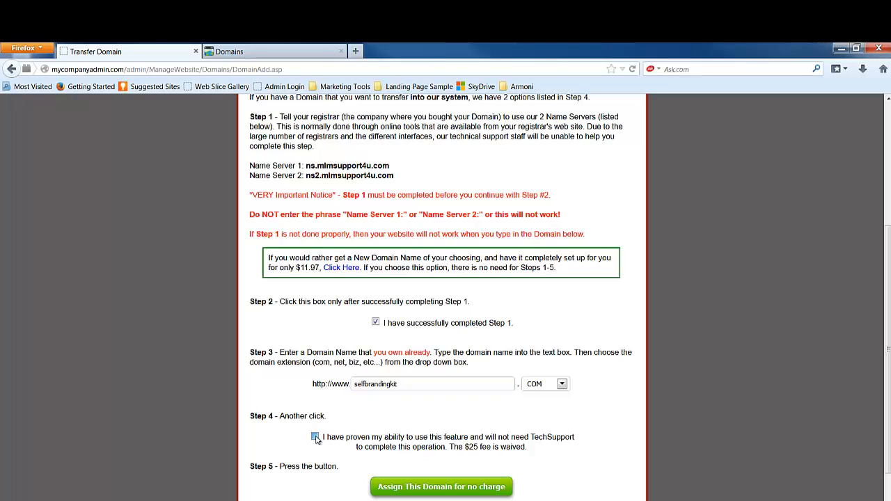
click(315, 437)
scroll(533, 450, down, 2)
click(440, 429)
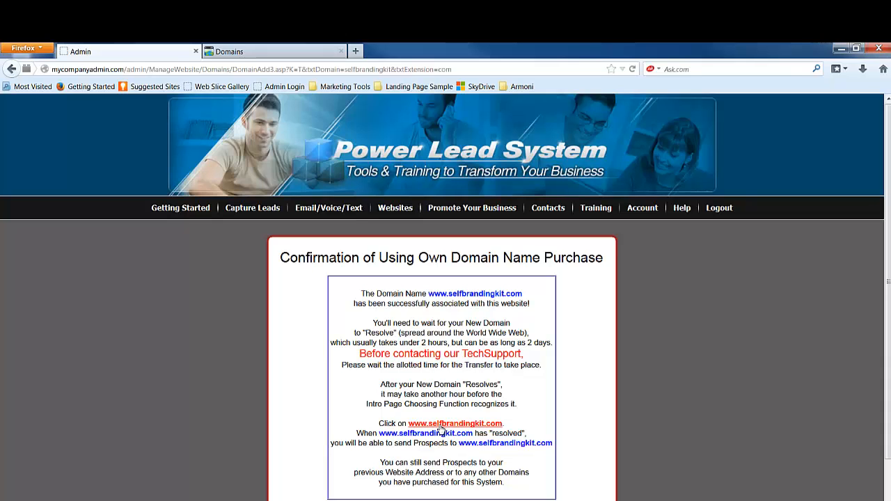
click(255, 55)
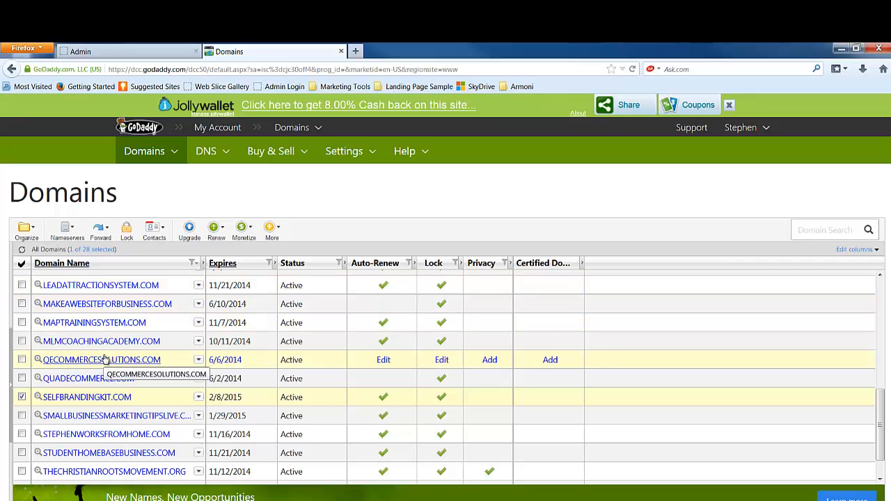
click(135, 49)
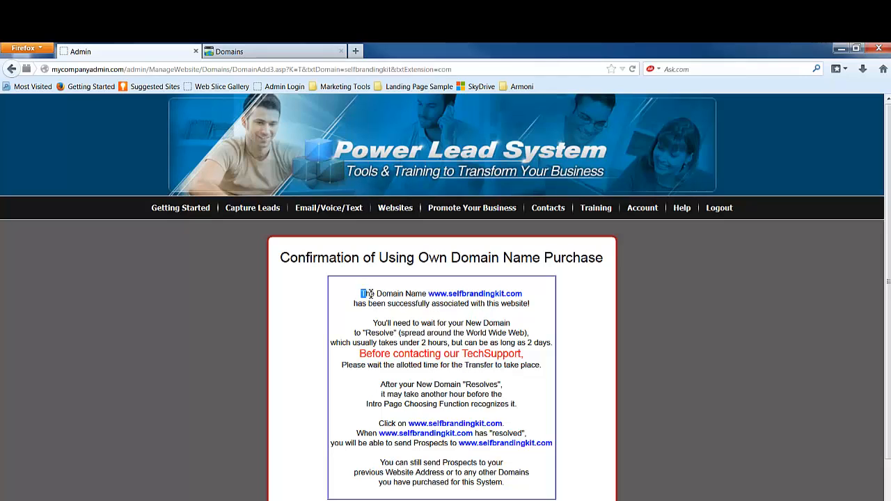
drag(360, 293, 544, 311)
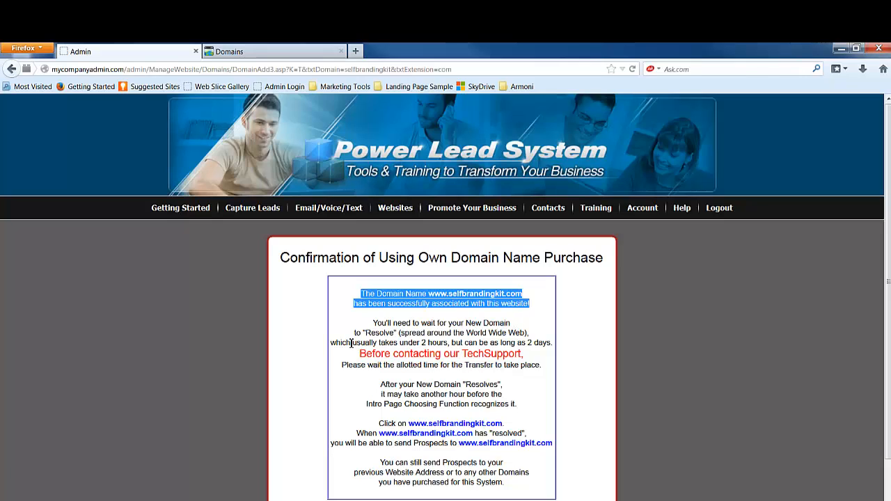
drag(352, 344, 555, 347)
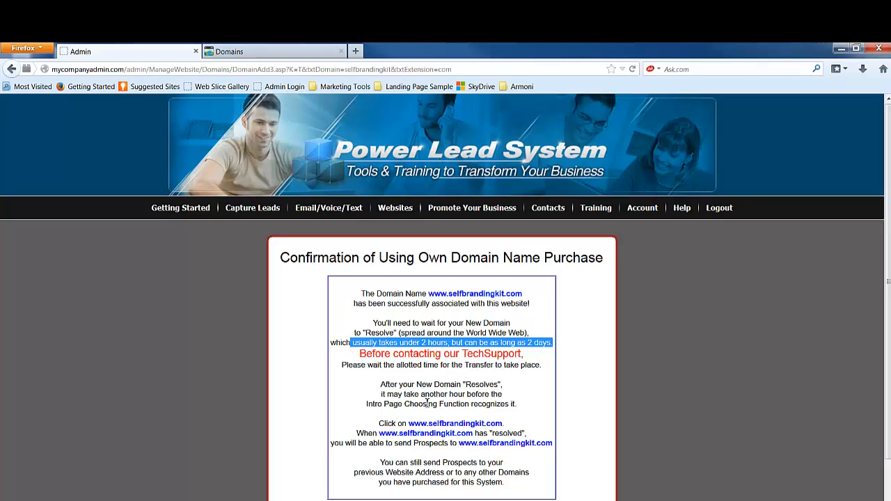
click(460, 386)
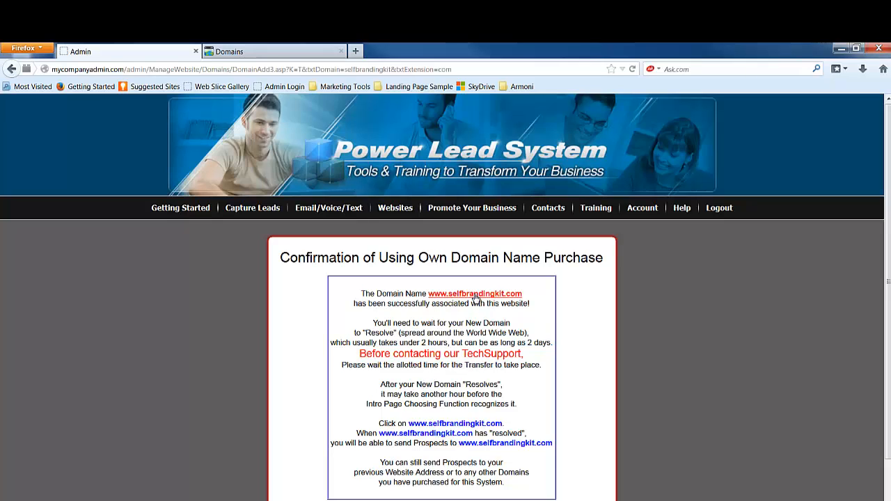
click(475, 296)
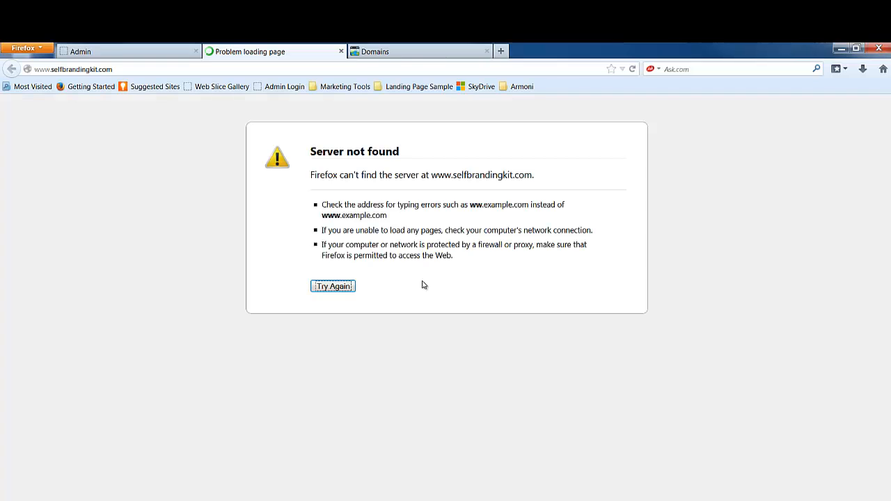
click(341, 51)
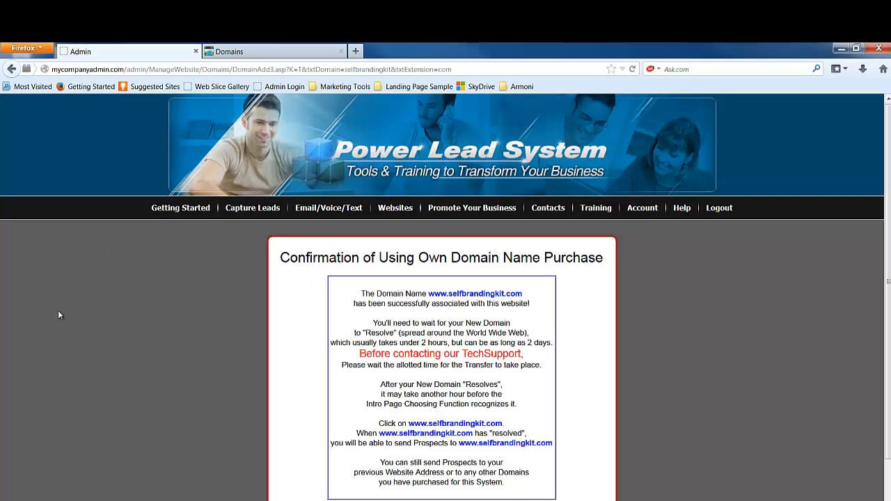